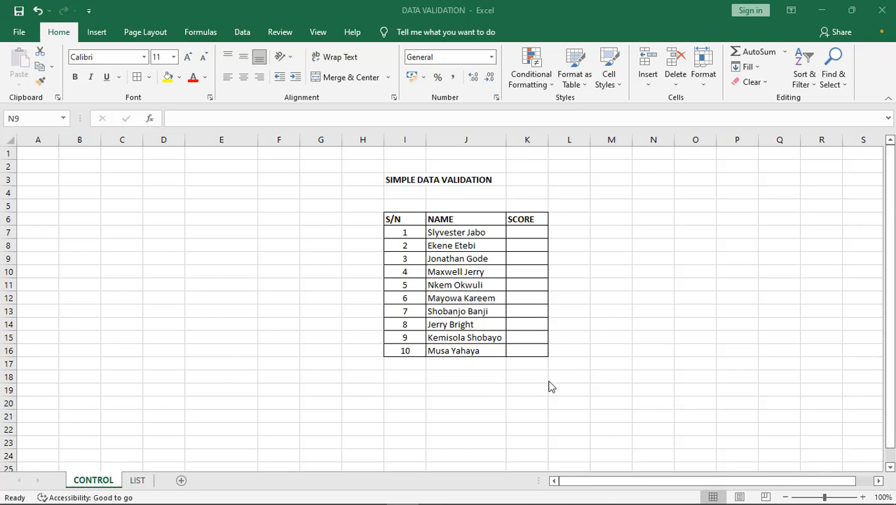
{"action": "left_click", "coordinate": [618, 293]}
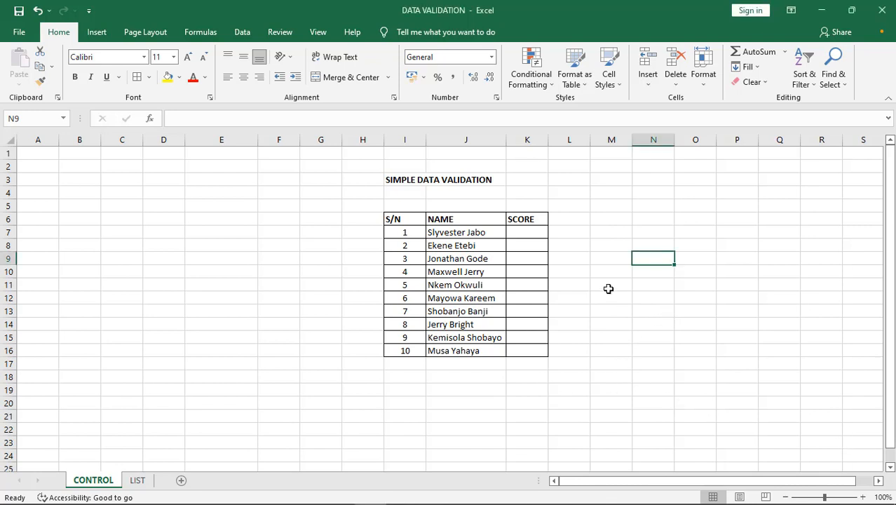
{"action": "left_click", "coordinate": [397, 219]}
{"action": "left_click", "coordinate": [452, 217]}
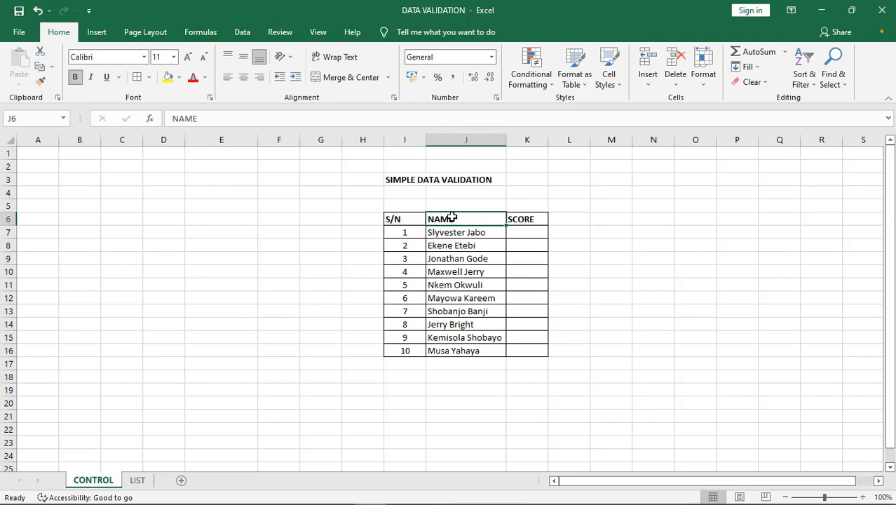
{"action": "left_click", "coordinate": [524, 220]}
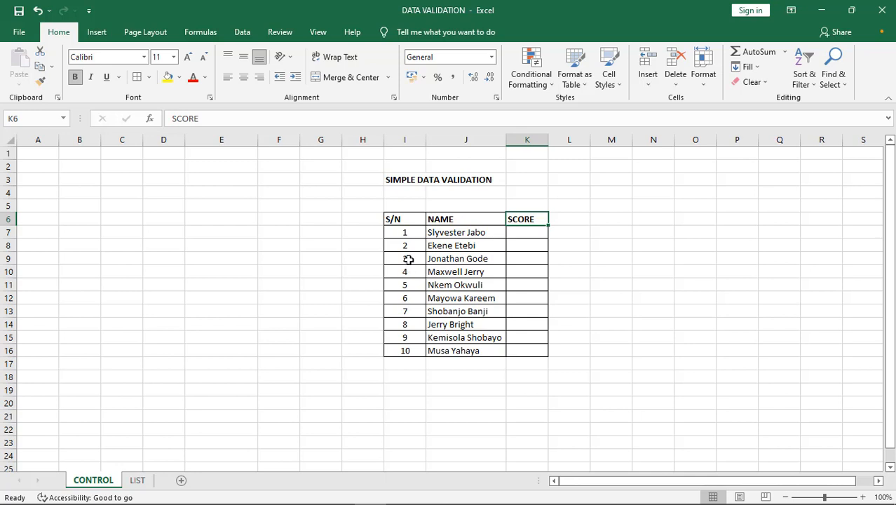
{"action": "left_click", "coordinate": [516, 233]}
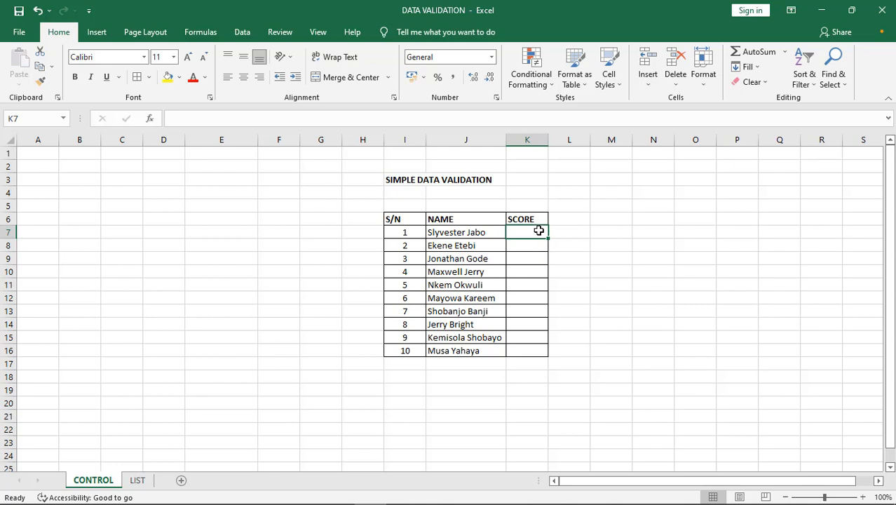
{"action": "left_click_drag", "start_coordinate": [539, 230], "coordinate": [529, 352]}
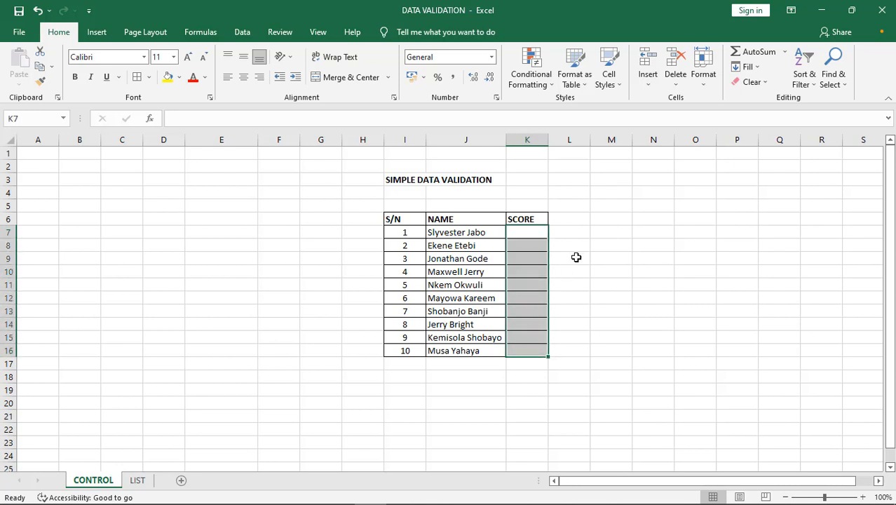
{"action": "left_click", "coordinate": [597, 236]}
{"action": "type", "text": "-"}
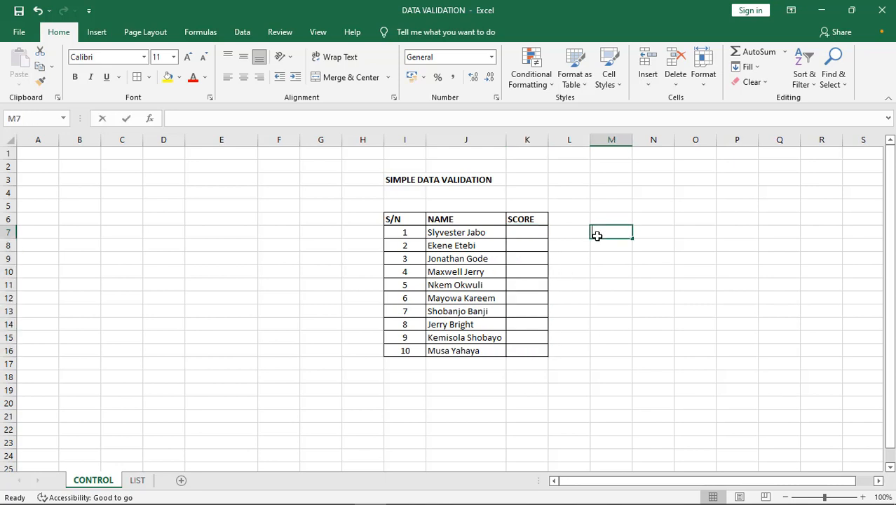
{"action": "key", "text": "BackSpace"}
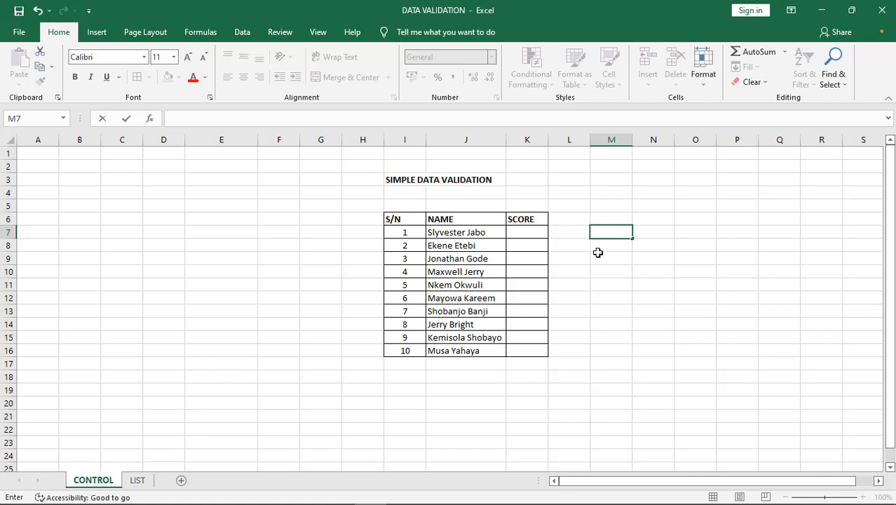
{"action": "left_click", "coordinate": [585, 271]}
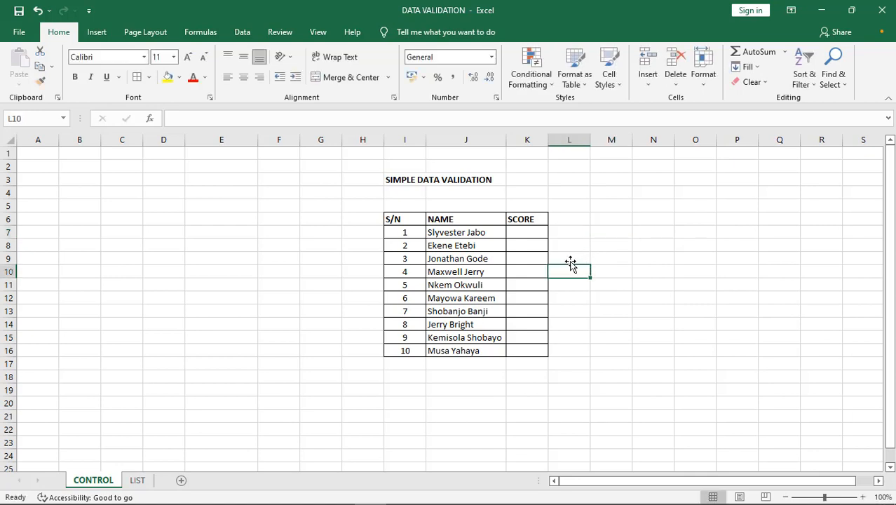
{"action": "left_click_drag", "start_coordinate": [535, 231], "coordinate": [535, 345]}
{"action": "left_click", "coordinate": [539, 234]}
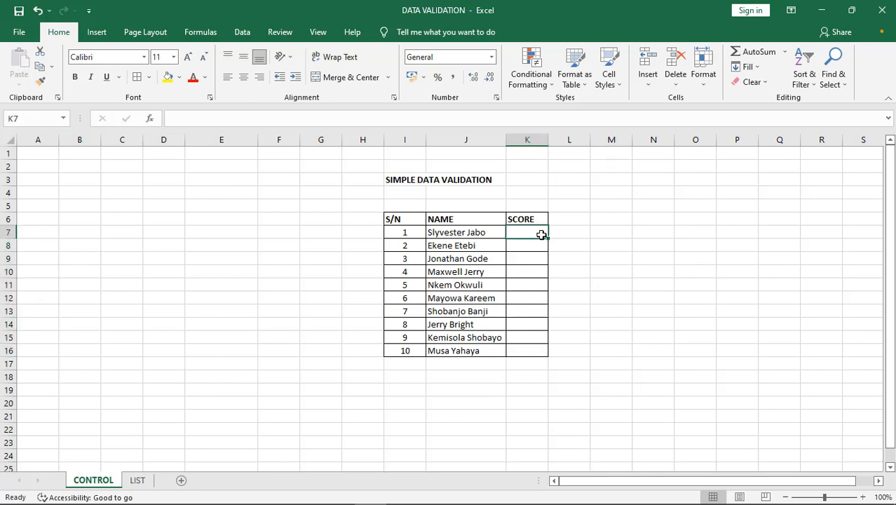
{"action": "left_click", "coordinate": [572, 243]}
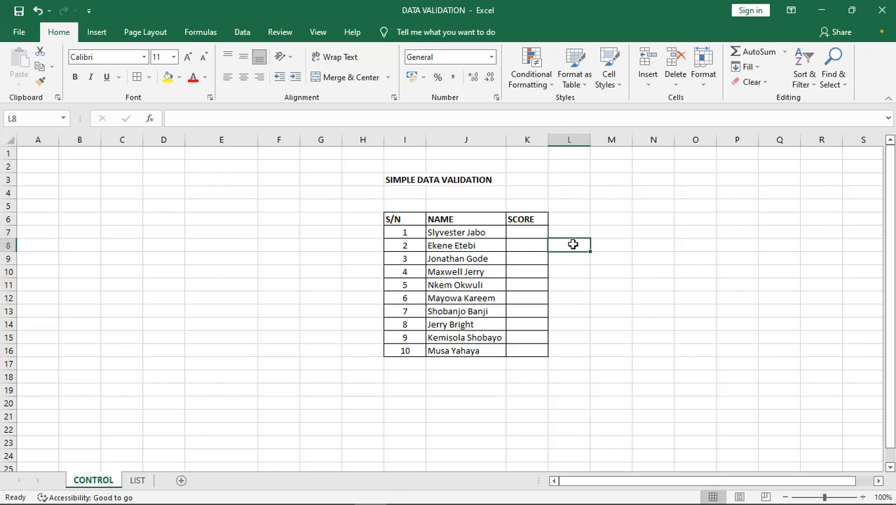
{"action": "left_click", "coordinate": [634, 245]}
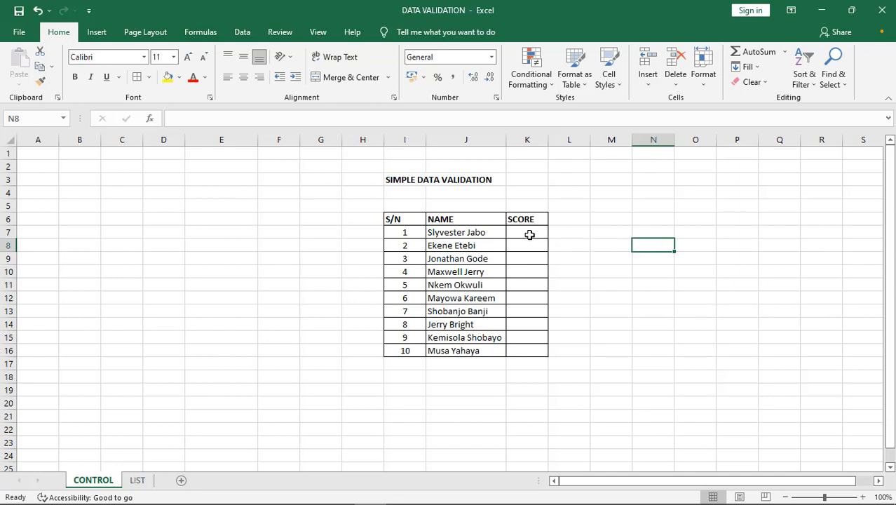
- Set up data validation on the score cells K7:K16 to allow only whole numbers between 0 and 70
{"action": "left_click_drag", "start_coordinate": [529, 231], "coordinate": [526, 351]}
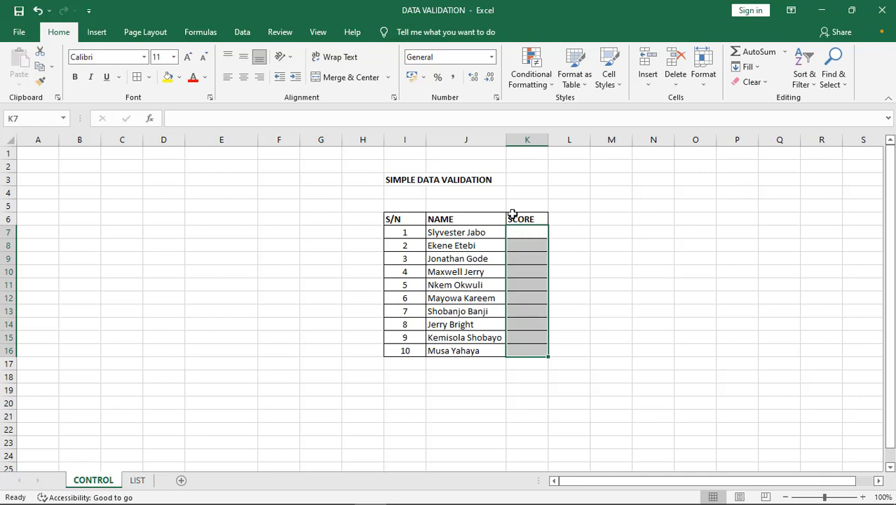
{"action": "left_click", "coordinate": [241, 33]}
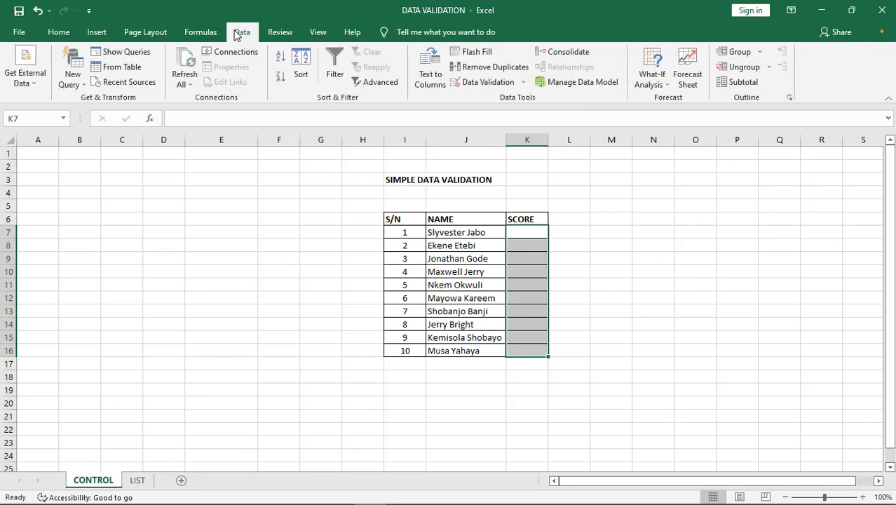
{"action": "left_click", "coordinate": [484, 83]}
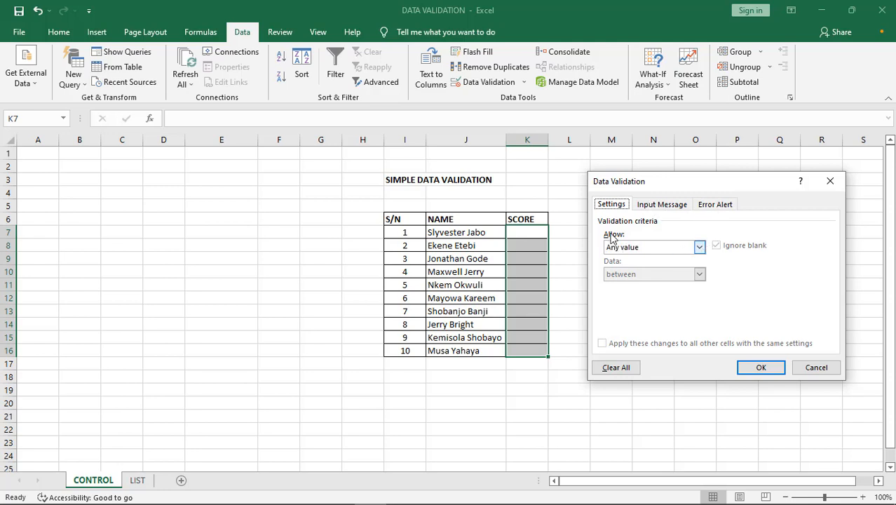
{"action": "left_click", "coordinate": [700, 249]}
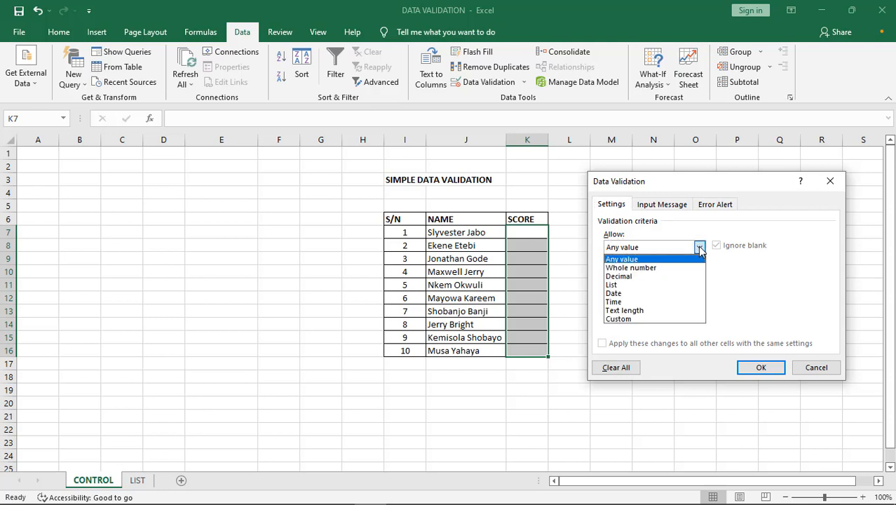
{"action": "left_click", "coordinate": [648, 268]}
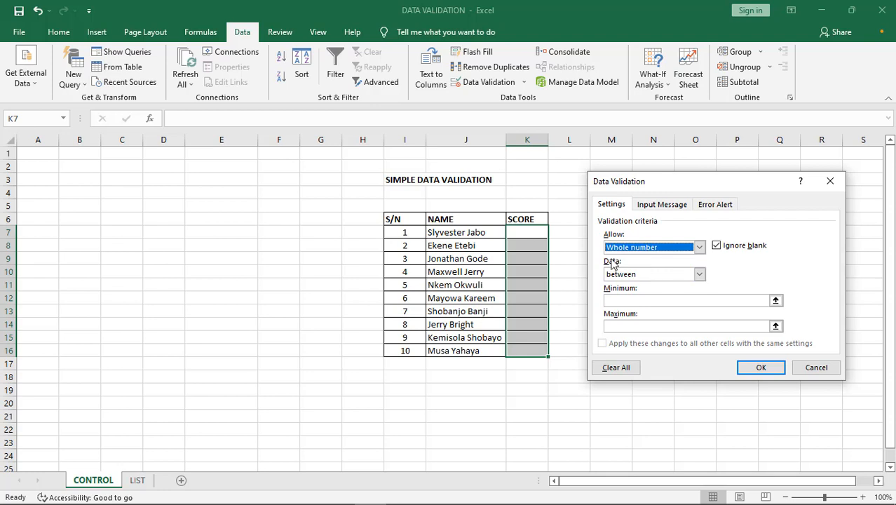
{"action": "left_click", "coordinate": [701, 275]}
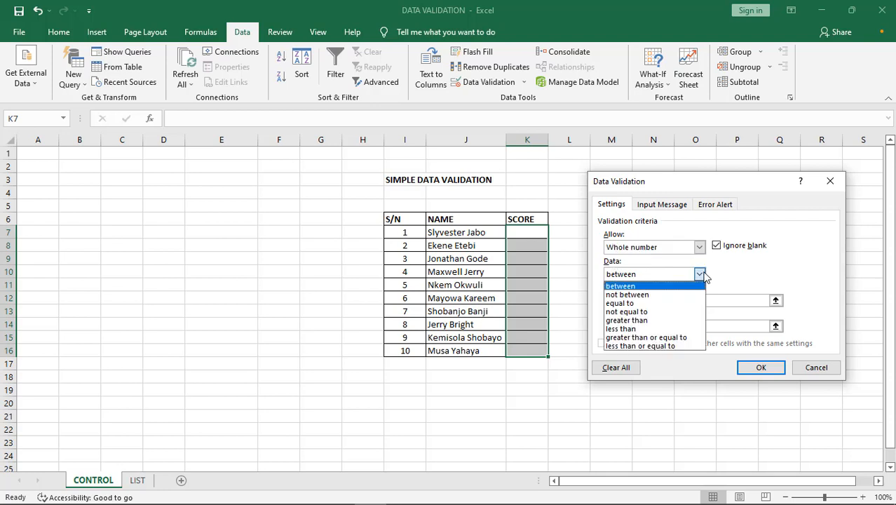
{"action": "left_click", "coordinate": [639, 287]}
{"action": "left_click", "coordinate": [634, 300]}
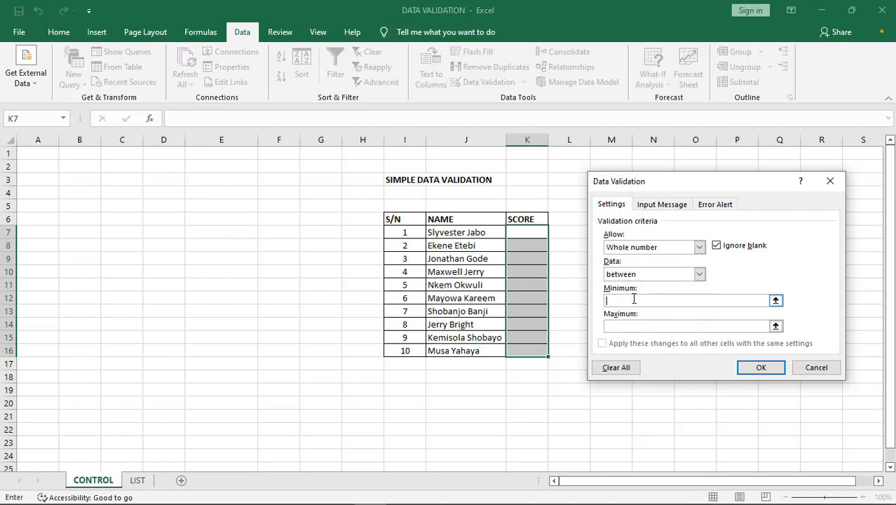
{"action": "type", "text": "0"}
{"action": "left_click", "coordinate": [646, 324]}
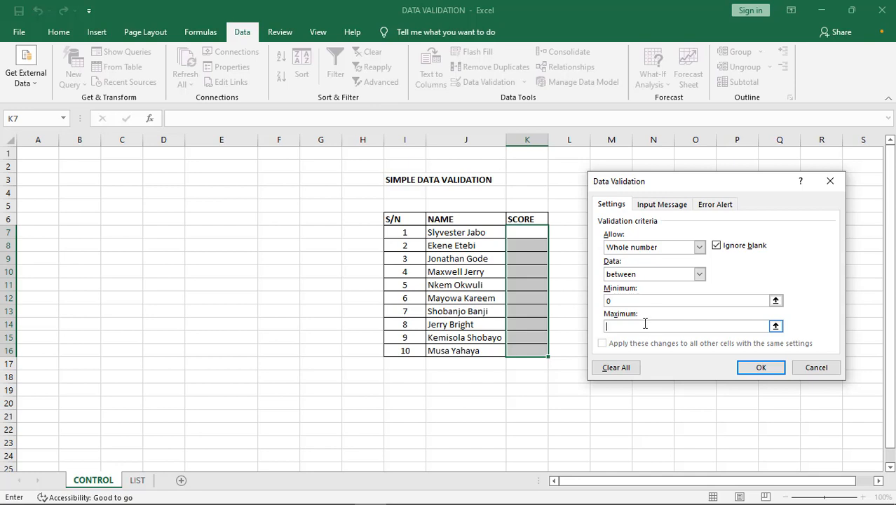
{"action": "type", "text": "70"}
- Give the validation a Stop error alert titled "SCORE ALERT" with message "SORRY YOU ENTERED SCORE OUTSIDE THE RANGE OF 0 TO 70" and apply it
{"action": "left_click", "coordinate": [712, 208]}
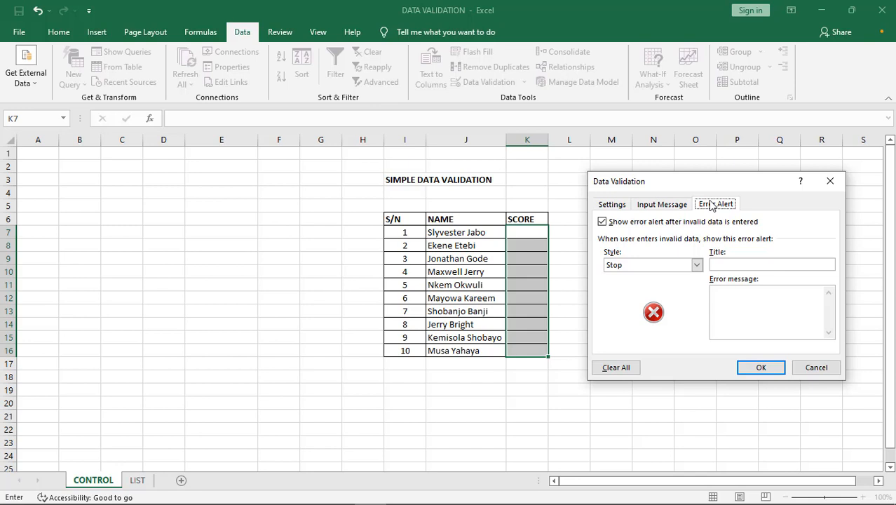
{"action": "left_click", "coordinate": [754, 303]}
{"action": "left_click", "coordinate": [698, 265]}
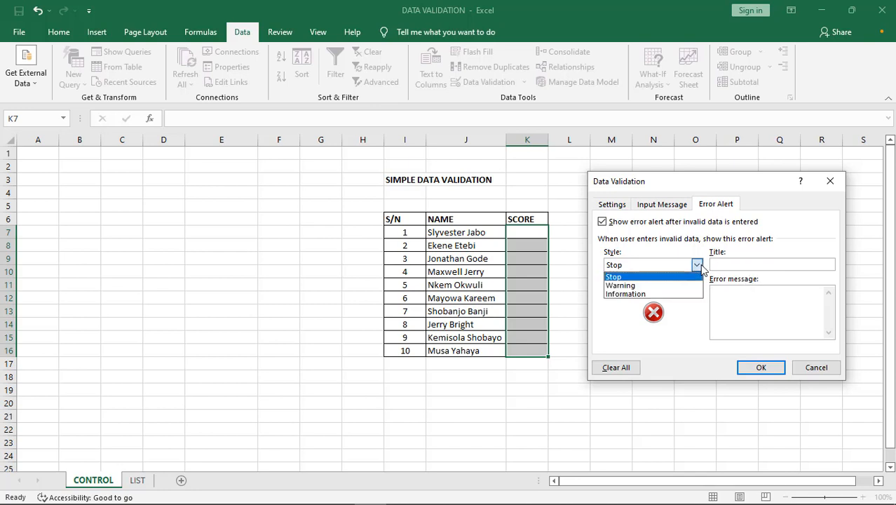
{"action": "left_click", "coordinate": [626, 276]}
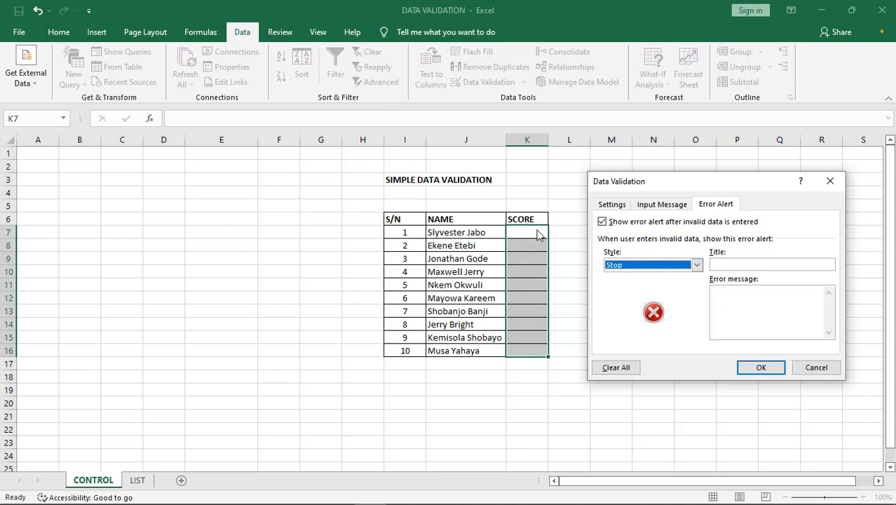
{"action": "left_click", "coordinate": [741, 262]}
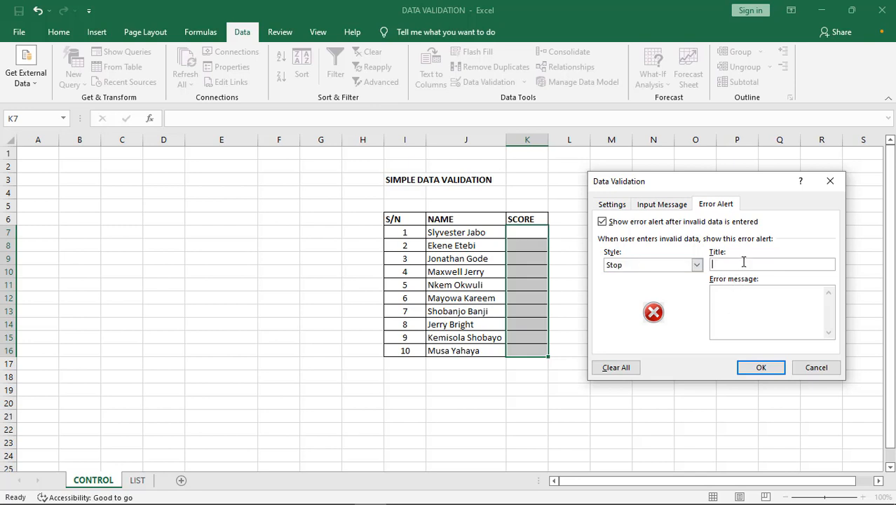
{"action": "type", "text": "SCORE ALERT"}
{"action": "left_click", "coordinate": [753, 314]}
{"action": "type", "text": "SORRY YOU ENTER"}
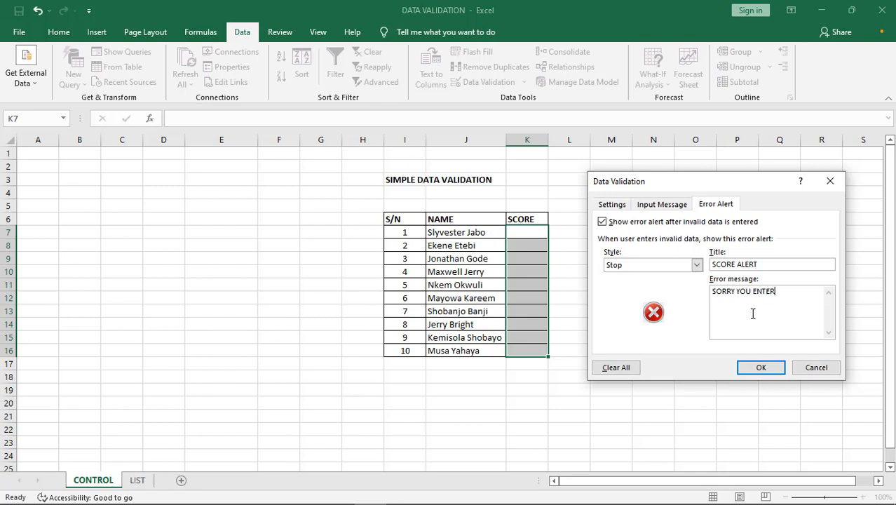
{"action": "type", "text": "ED SCORE OUTSIDE THE RANGE OF "}
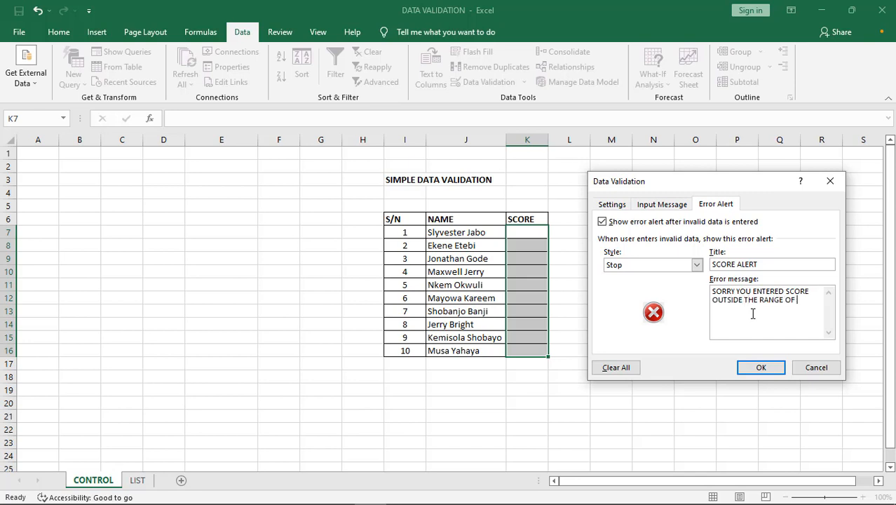
{"action": "type", "text": "0 TO 70"}
{"action": "left_click", "coordinate": [758, 372]}
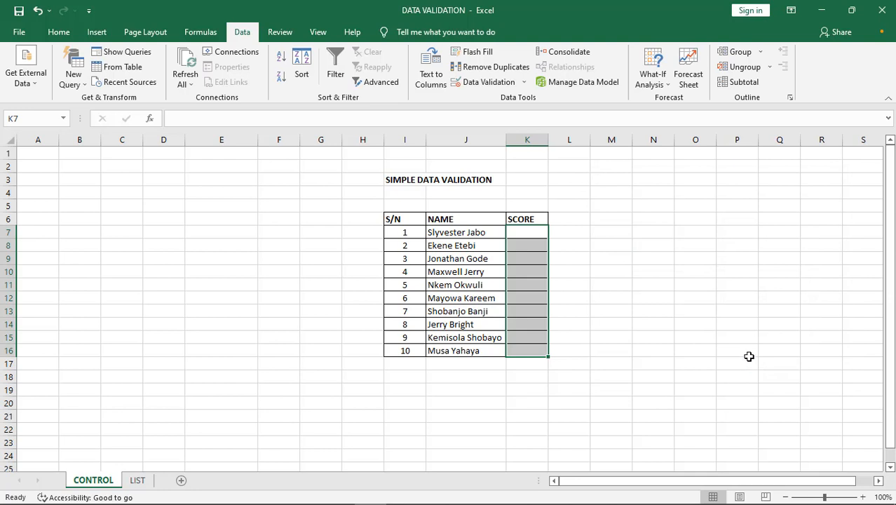
- Enter a score of 66 in cell K7 for the first person in the table
{"action": "left_click", "coordinate": [619, 260]}
{"action": "left_click", "coordinate": [535, 232]}
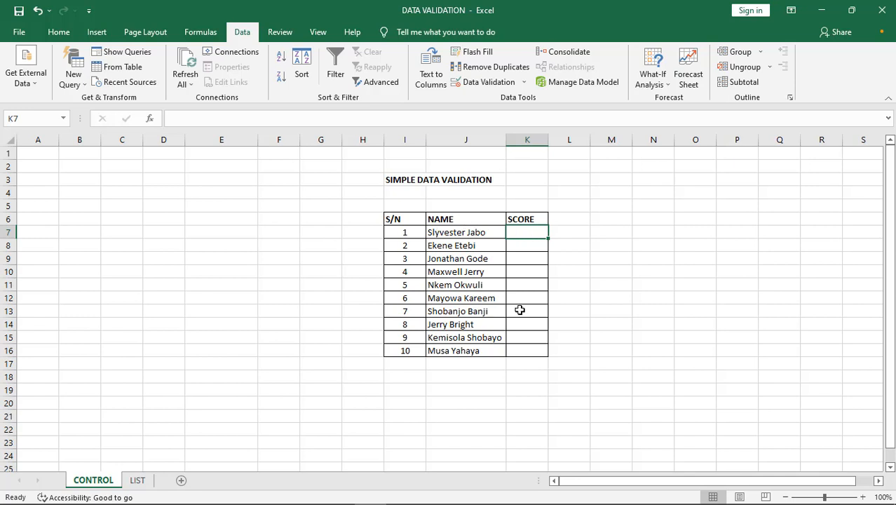
{"action": "type", "text": "66"}
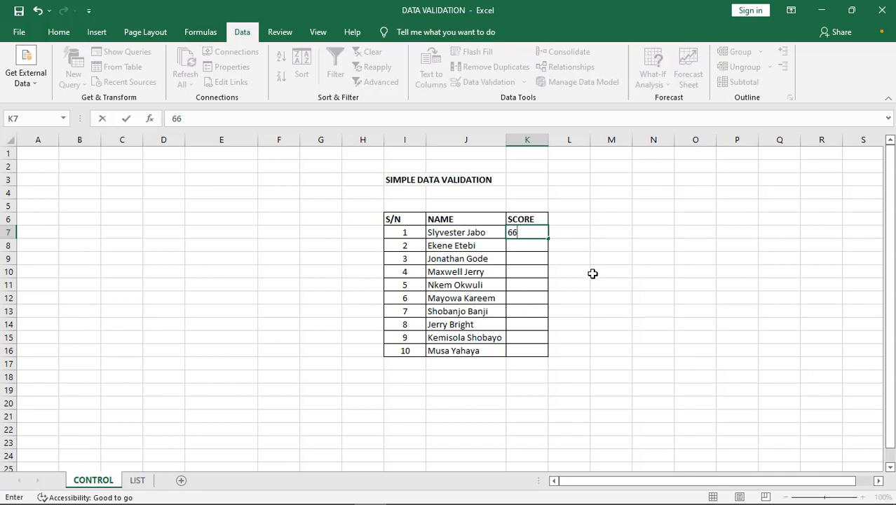
{"action": "left_click", "coordinate": [592, 272]}
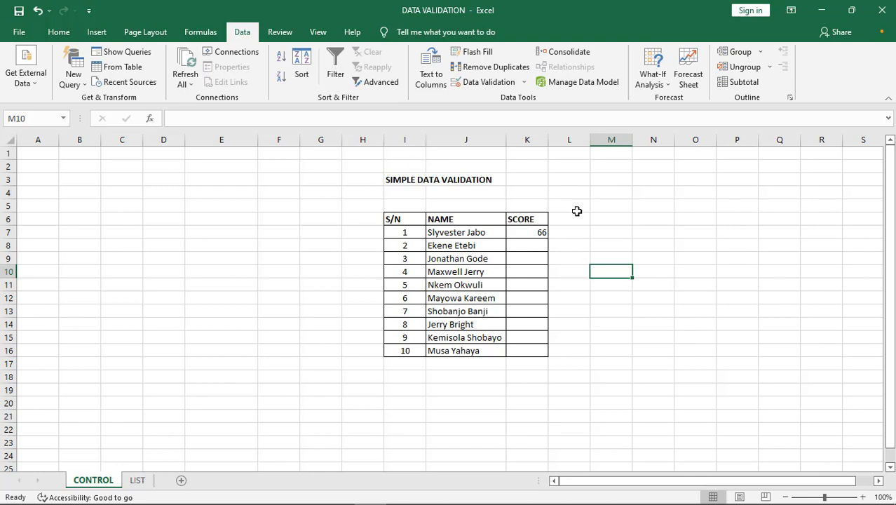
- Try to enter the out-of-range score 71 in cell K7 to test the validation, and dismiss the alert
{"action": "left_click", "coordinate": [542, 232]}
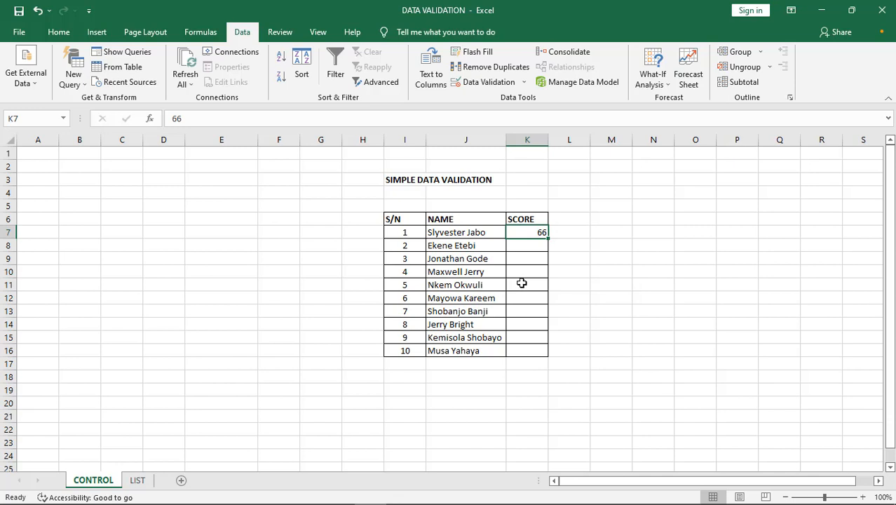
{"action": "type", "text": "7"}
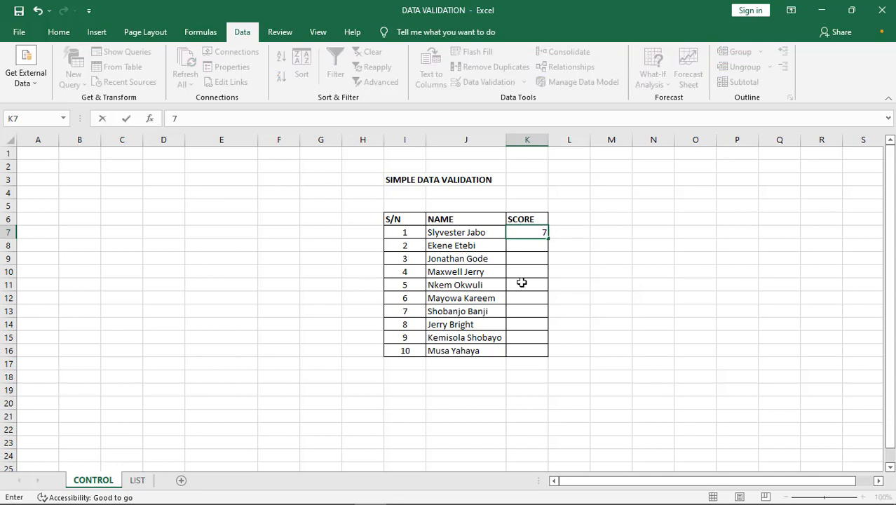
{"action": "type", "text": "1"}
{"action": "key", "text": "Return"}
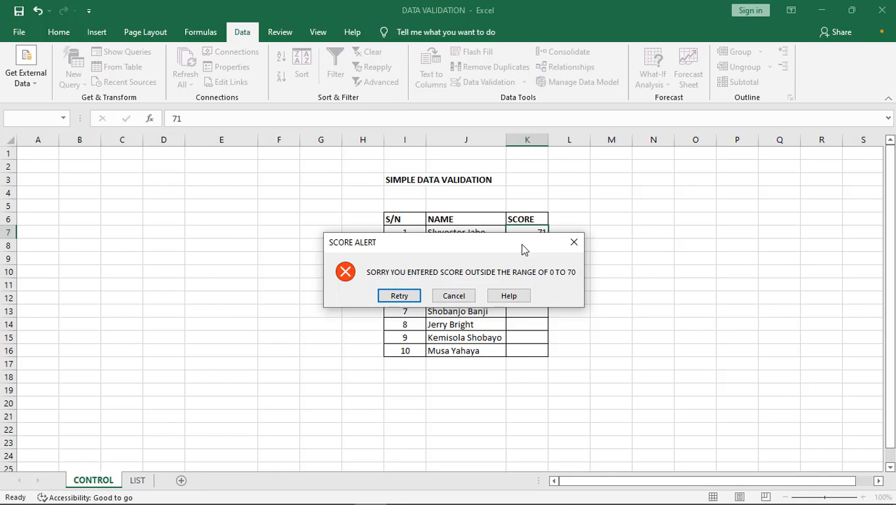
{"action": "left_click", "coordinate": [574, 243]}
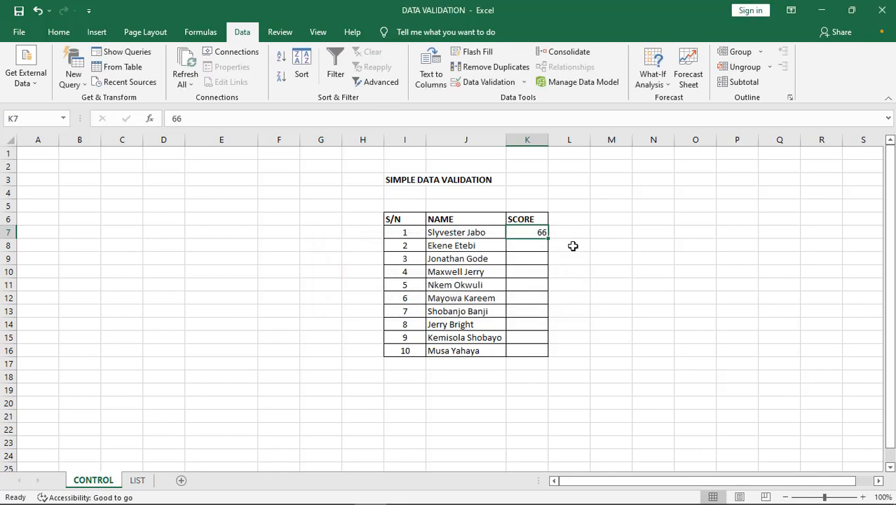
- View the name list and blank table on the LIST sheet, and return to the CONTROL sheet
{"action": "left_click", "coordinate": [138, 481]}
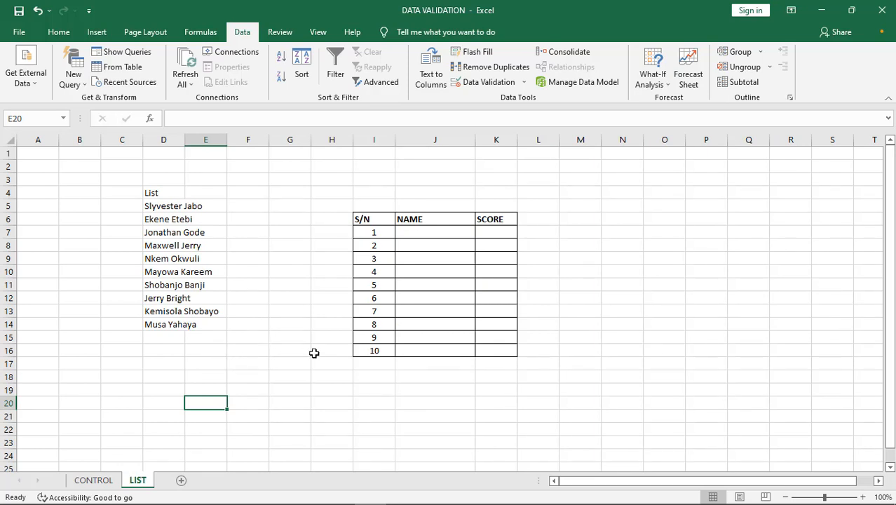
{"action": "left_click", "coordinate": [94, 482]}
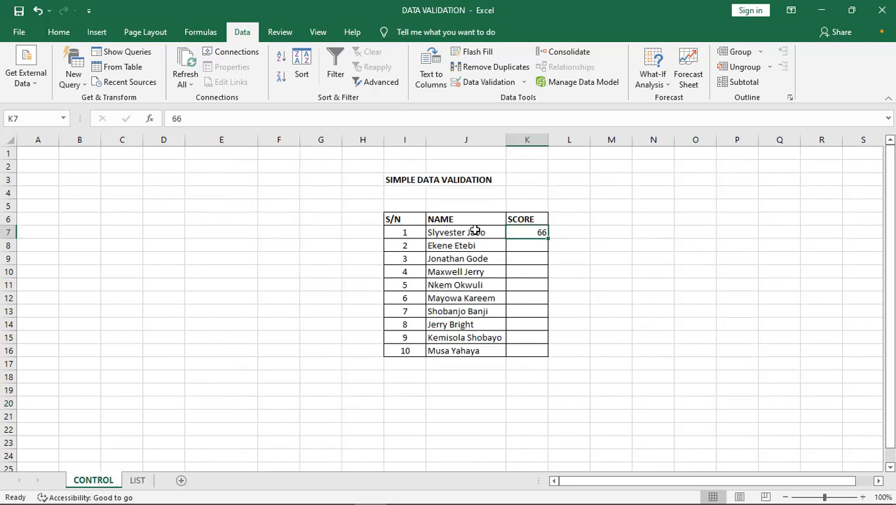
- Review the names in the CONTROL sheet's table, and the blank NAME cells and source names in D5:D14 on the LIST sheet
{"action": "left_click_drag", "start_coordinate": [475, 232], "coordinate": [474, 352]}
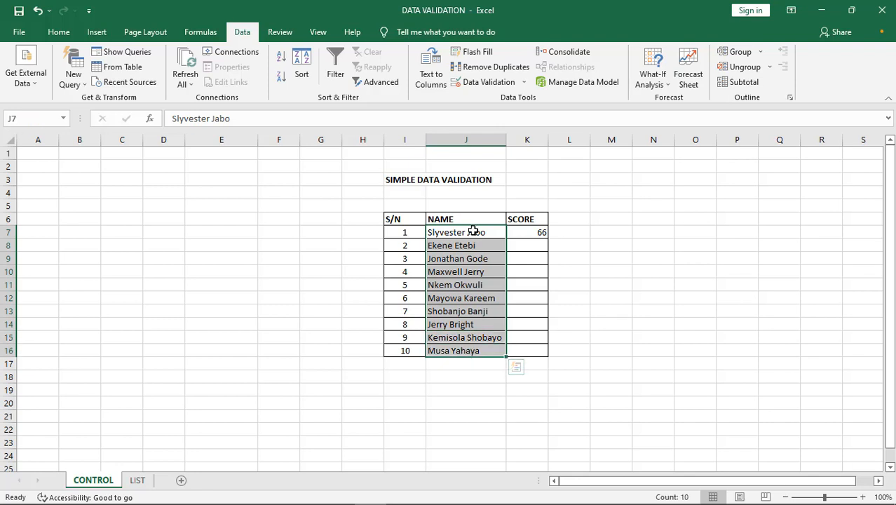
{"action": "left_click", "coordinate": [137, 481]}
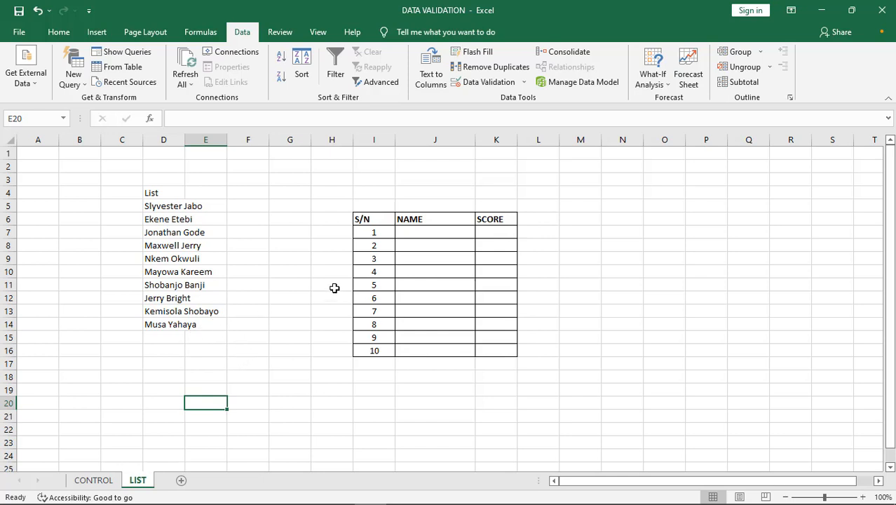
{"action": "left_click", "coordinate": [457, 235]}
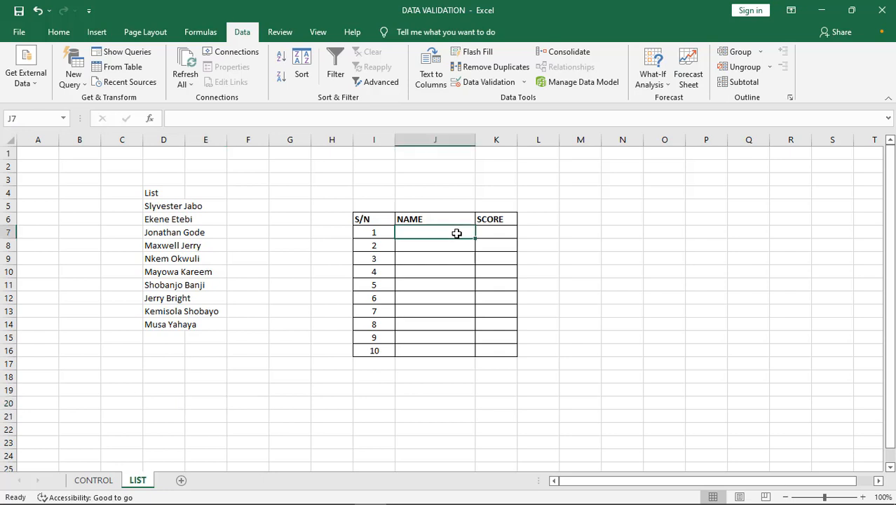
{"action": "left_click", "coordinate": [446, 247]}
{"action": "left_click_drag", "start_coordinate": [169, 204], "coordinate": [169, 329]}
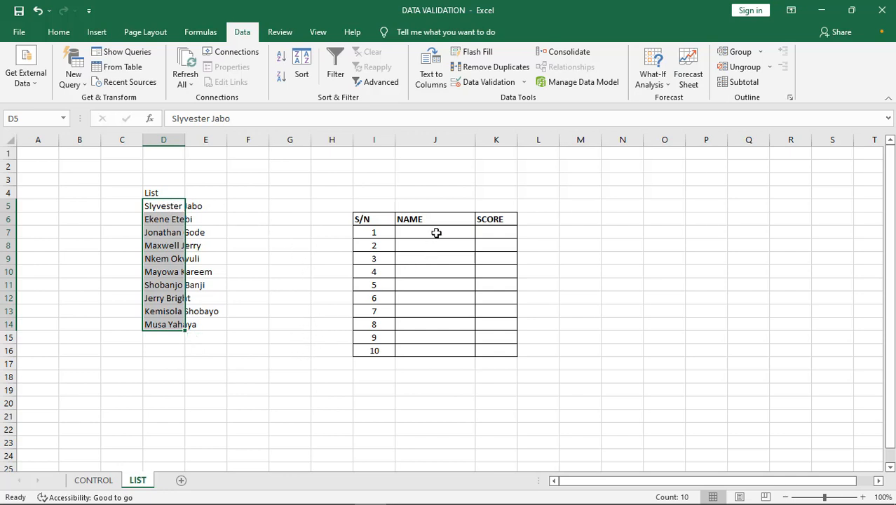
- Start a data validation for the first NAME cell, J7, and set its allowed criteria to List
{"action": "left_click", "coordinate": [436, 233]}
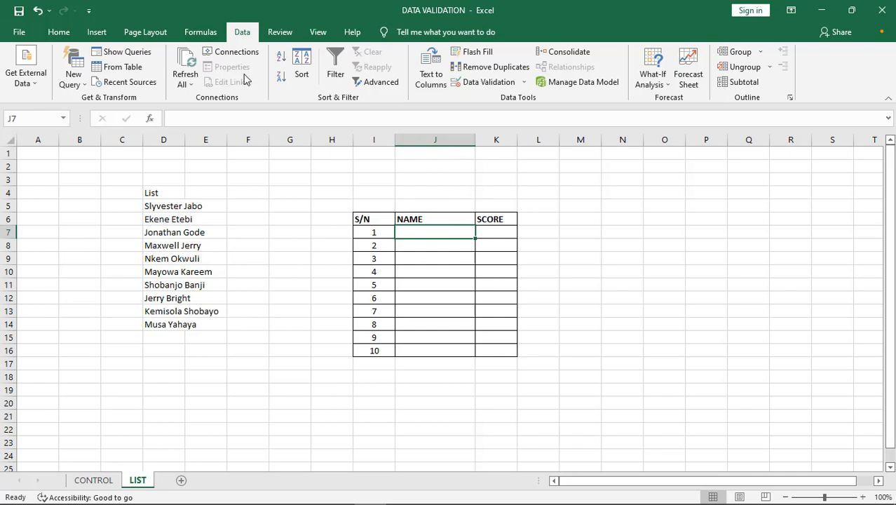
{"action": "left_click", "coordinate": [498, 85]}
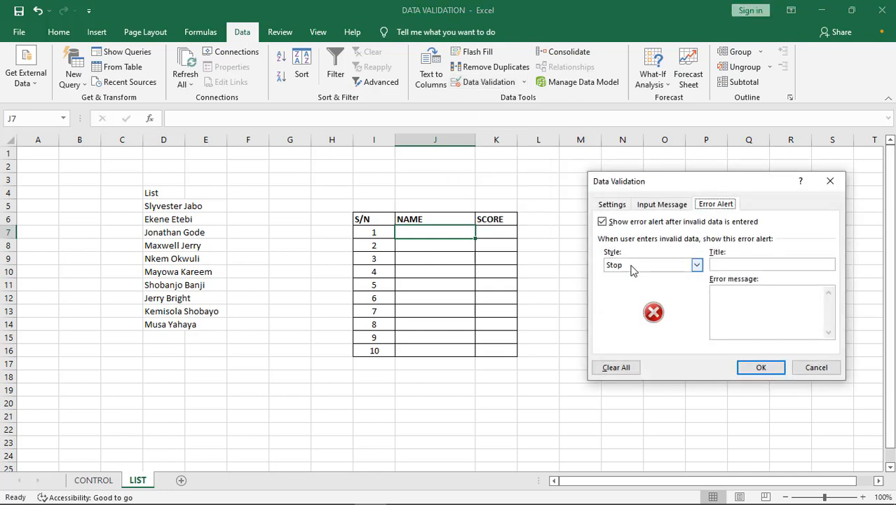
{"action": "left_click", "coordinate": [625, 204]}
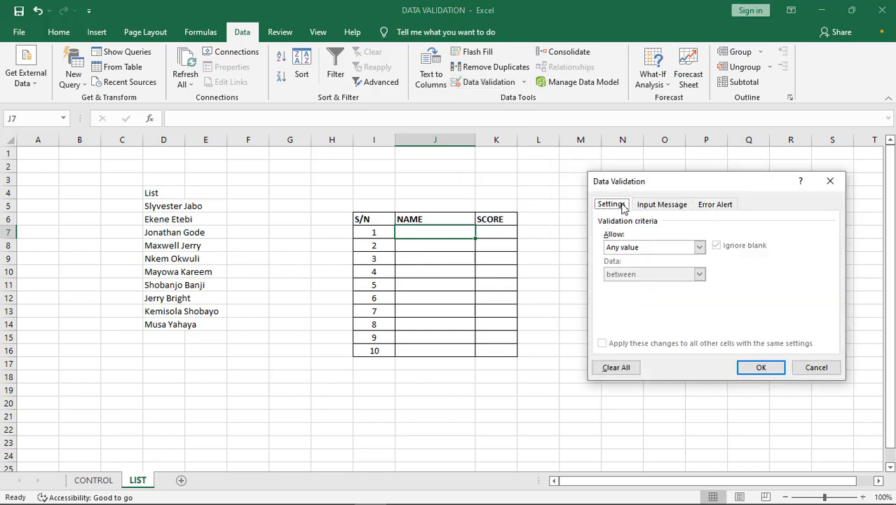
{"action": "left_click", "coordinate": [699, 247]}
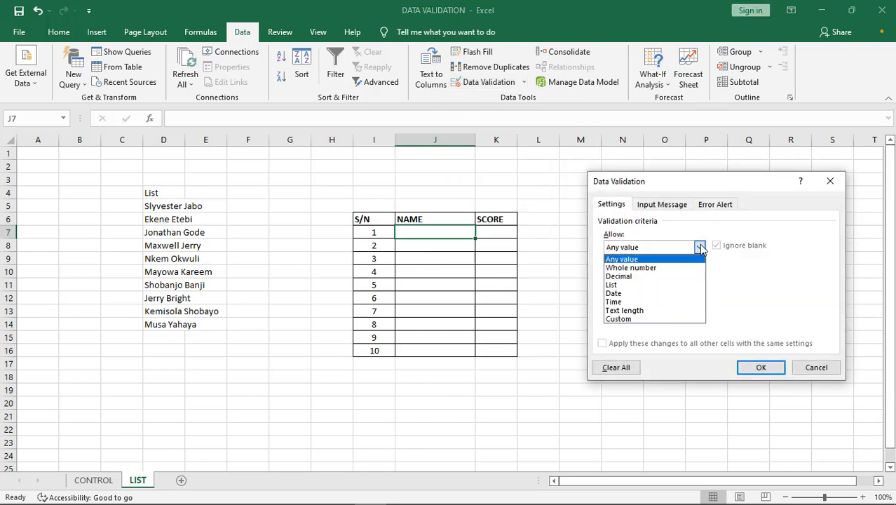
{"action": "left_click", "coordinate": [631, 284]}
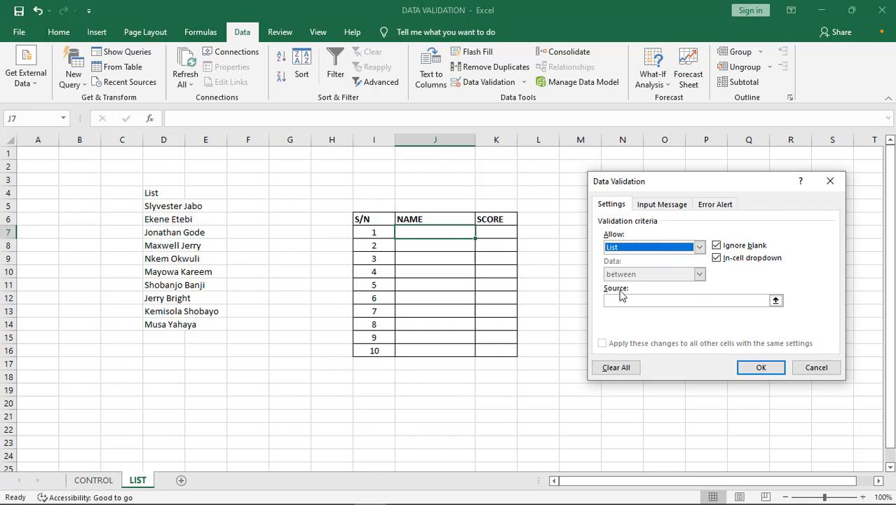
- Set the validation's source to the names in =$D$5:$D$14 and apply it to J7
{"action": "left_click", "coordinate": [776, 301]}
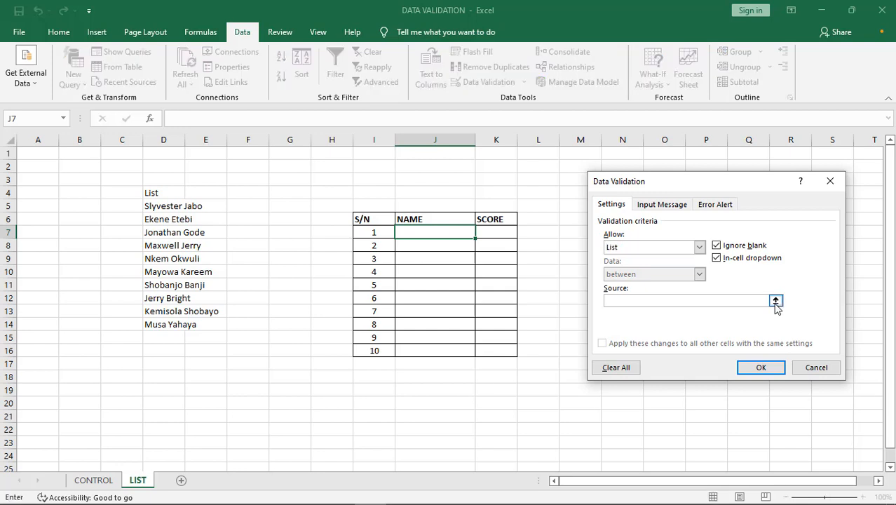
{"action": "left_click", "coordinate": [775, 301]}
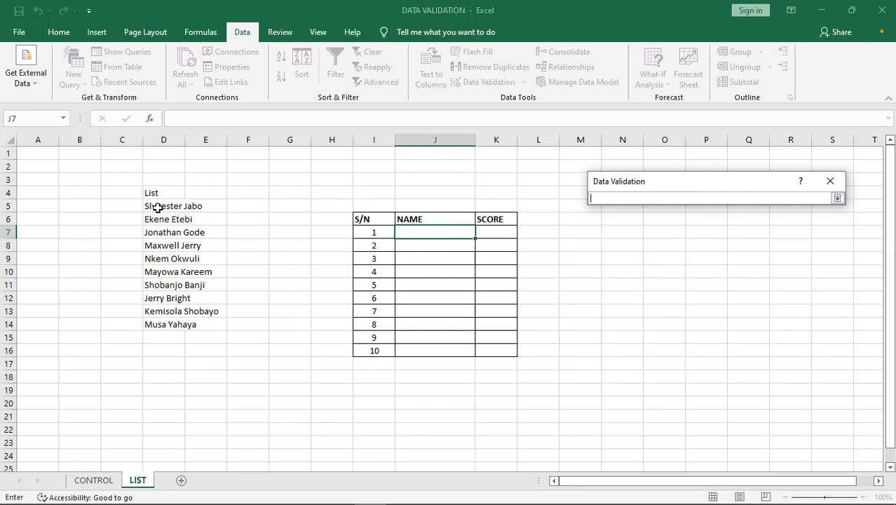
{"action": "left_click_drag", "start_coordinate": [158, 208], "coordinate": [169, 325]}
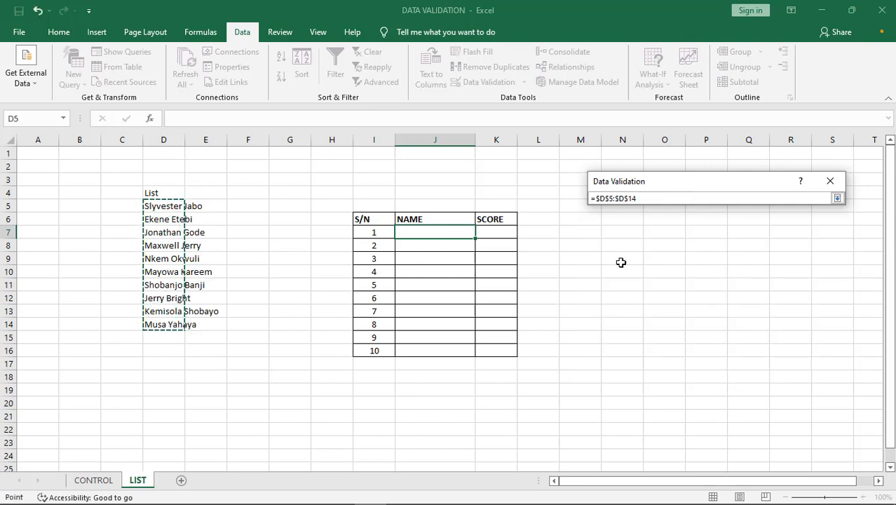
{"action": "left_click", "coordinate": [837, 199]}
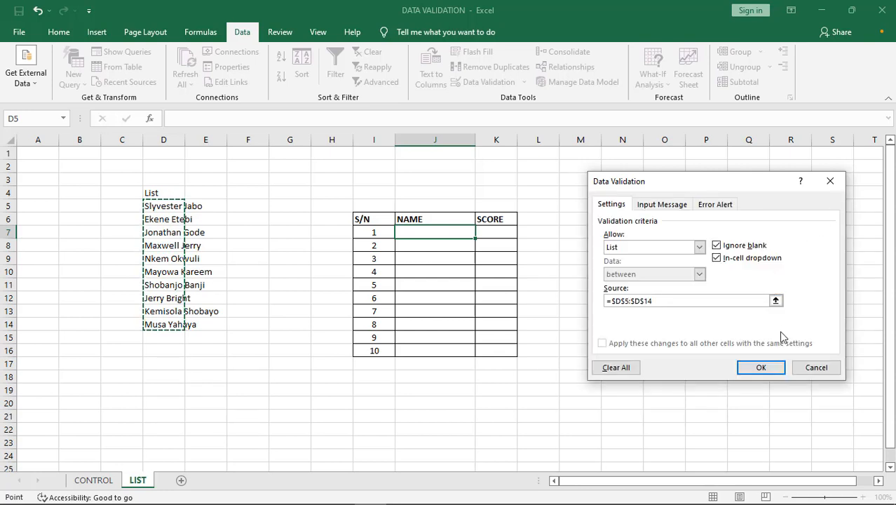
{"action": "left_click", "coordinate": [749, 369]}
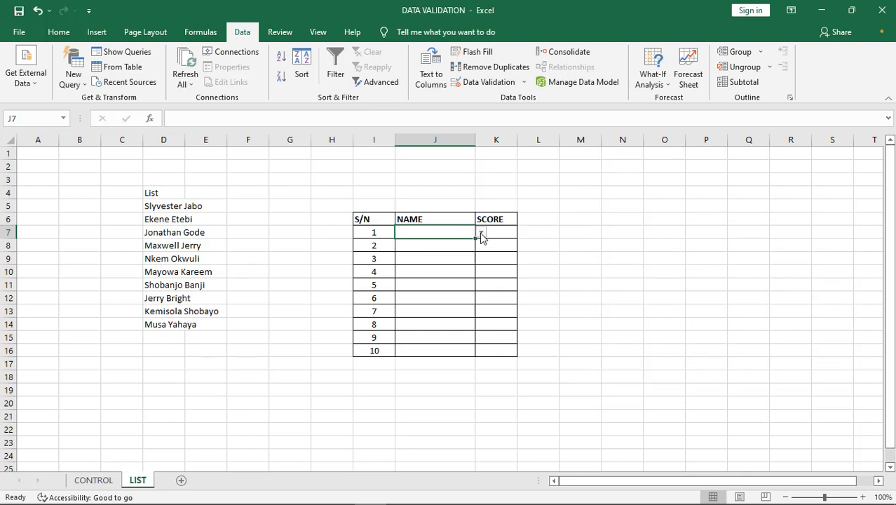
- Choose the third name of the source list for cell J7 using its in-cell dropdown
{"action": "left_click", "coordinate": [438, 273]}
{"action": "left_click", "coordinate": [438, 233]}
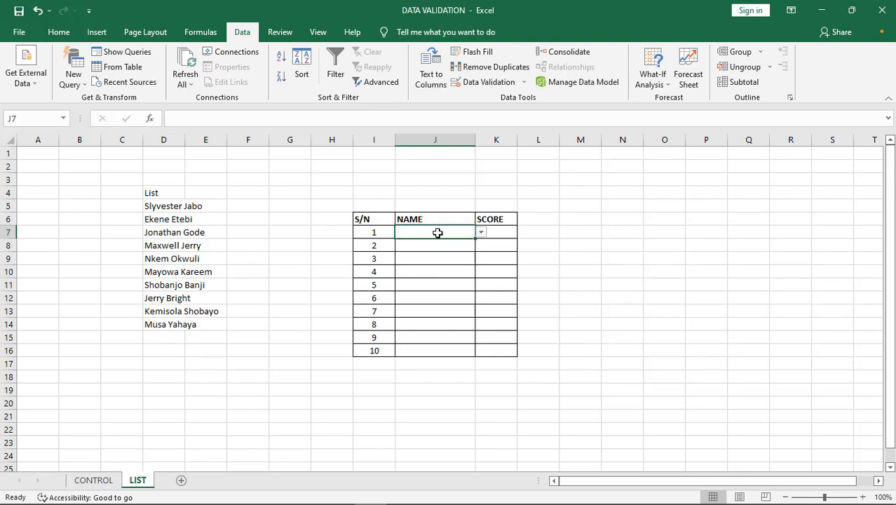
{"action": "left_click", "coordinate": [482, 233]}
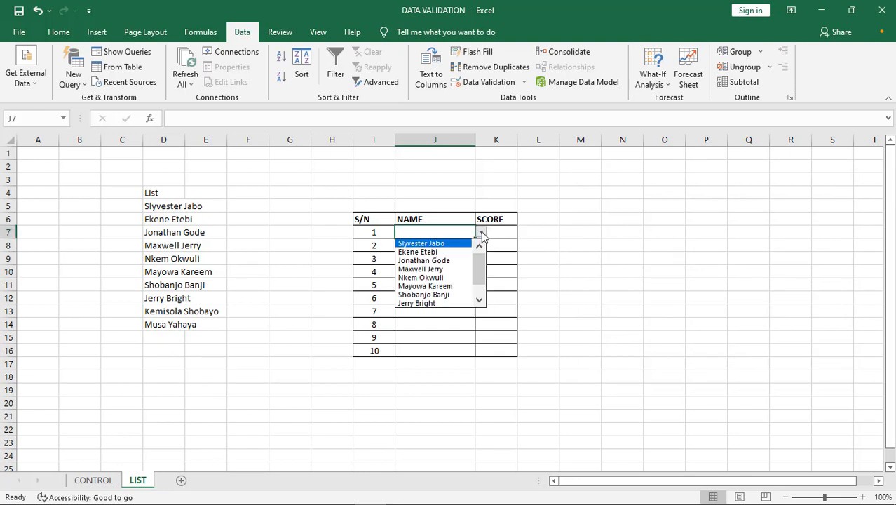
{"action": "left_click", "coordinate": [444, 261]}
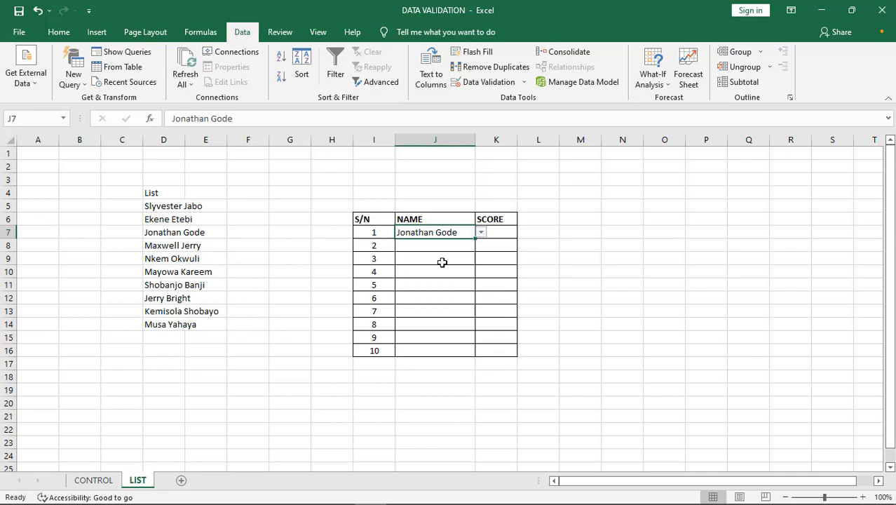
- Copy cell J7 with its dropdown validation to the remaining NAME cells J8:J16
{"action": "left_click", "coordinate": [441, 266]}
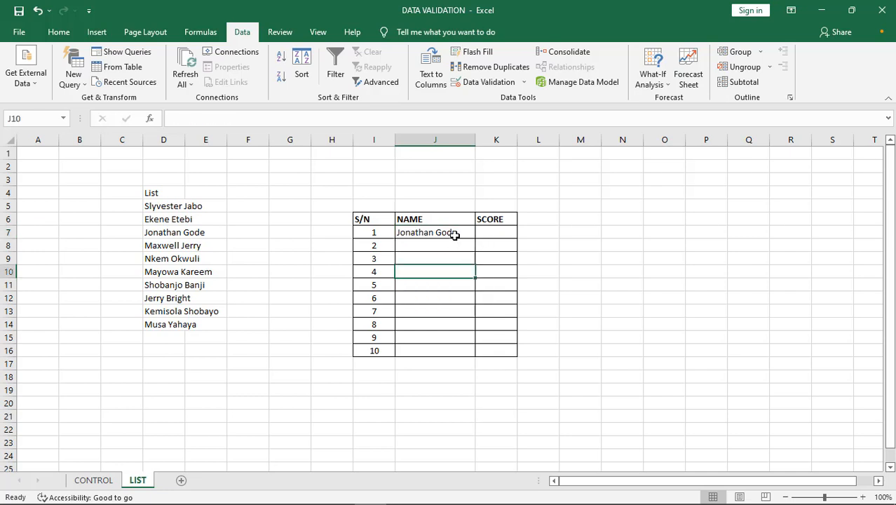
{"action": "left_click", "coordinate": [456, 234]}
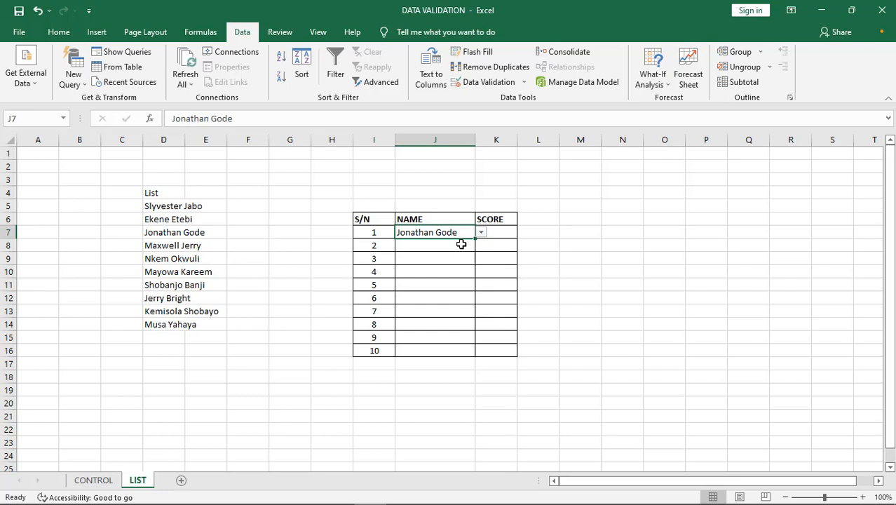
{"action": "left_click_drag", "start_coordinate": [461, 244], "coordinate": [460, 344]}
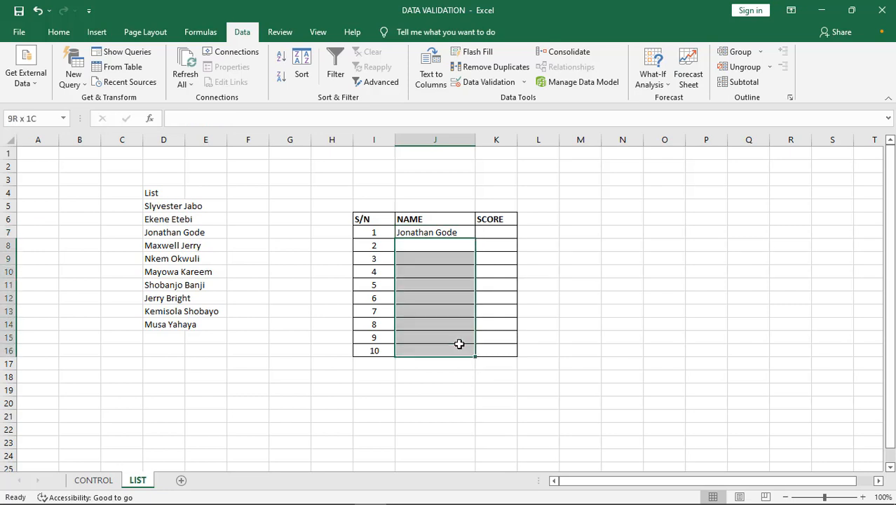
{"action": "left_click", "coordinate": [453, 233]}
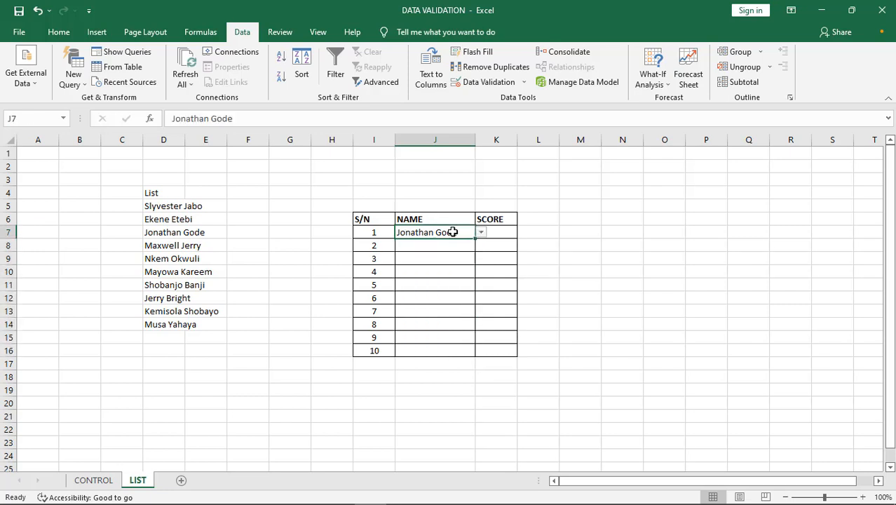
{"action": "key", "text": "ctrl+c"}
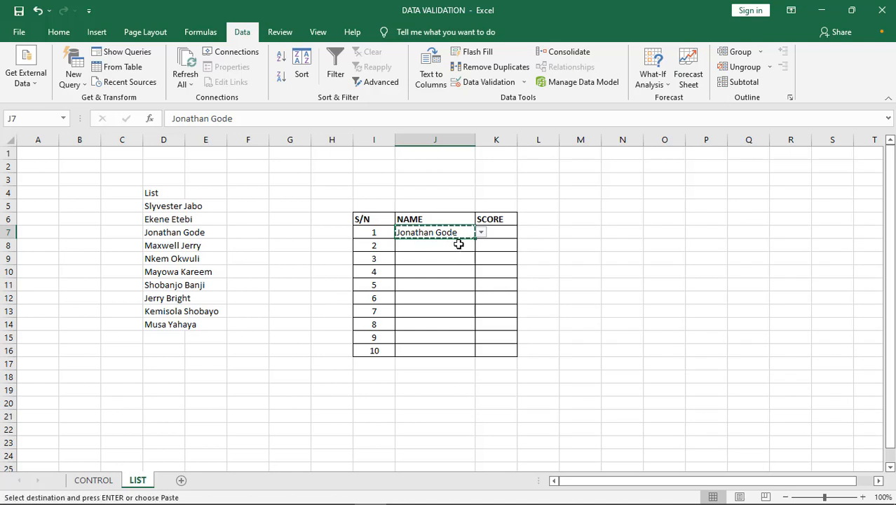
{"action": "left_click_drag", "start_coordinate": [457, 242], "coordinate": [454, 346]}
{"action": "key", "text": "ctrl+v"}
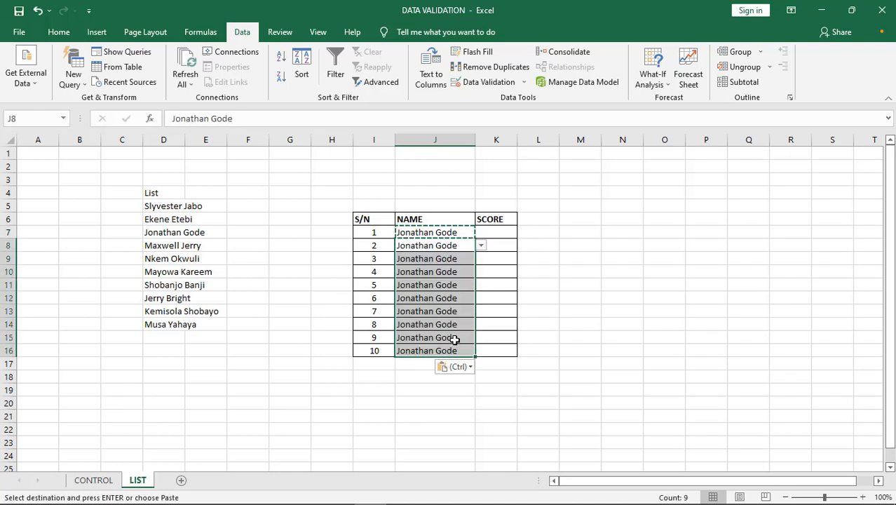
- Clear the pasted names from cells J8:J16, keeping their dropdown validation
{"action": "left_click", "coordinate": [579, 284]}
{"action": "left_click_drag", "start_coordinate": [456, 243], "coordinate": [456, 346]}
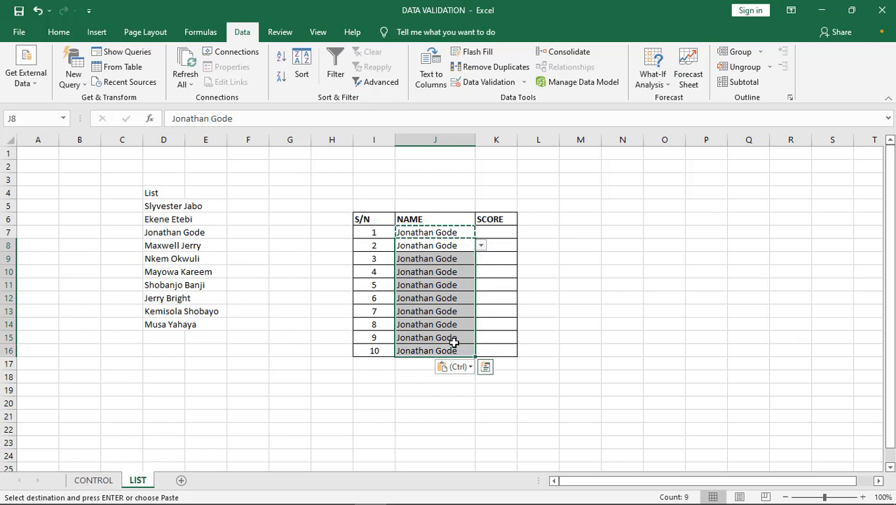
{"action": "key", "text": "Delete"}
{"action": "left_click", "coordinate": [614, 270]}
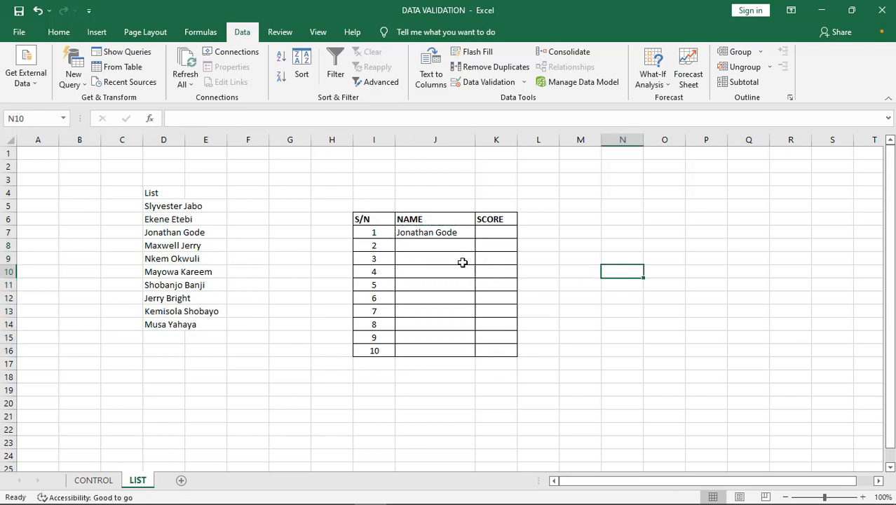
- Choose the fifth name of the source list for cell J8 and the sixth for cell J9 from their dropdowns
{"action": "left_click", "coordinate": [446, 244]}
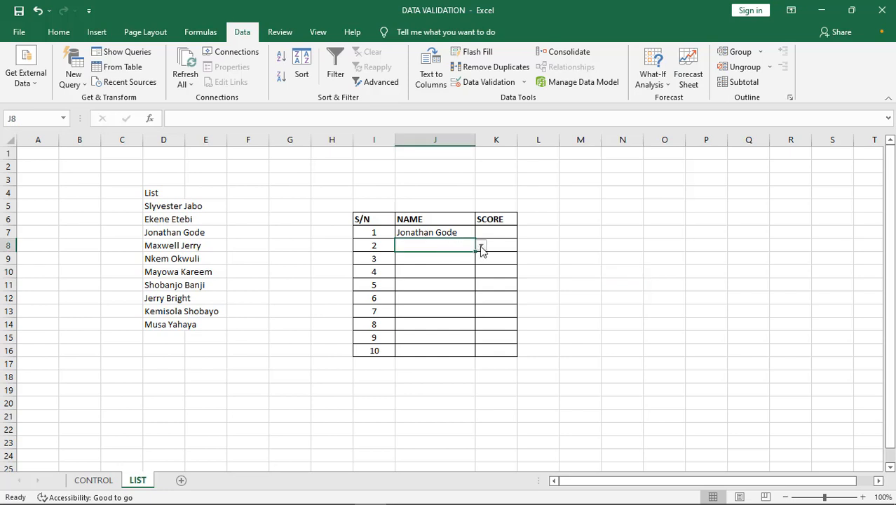
{"action": "left_click", "coordinate": [481, 247]}
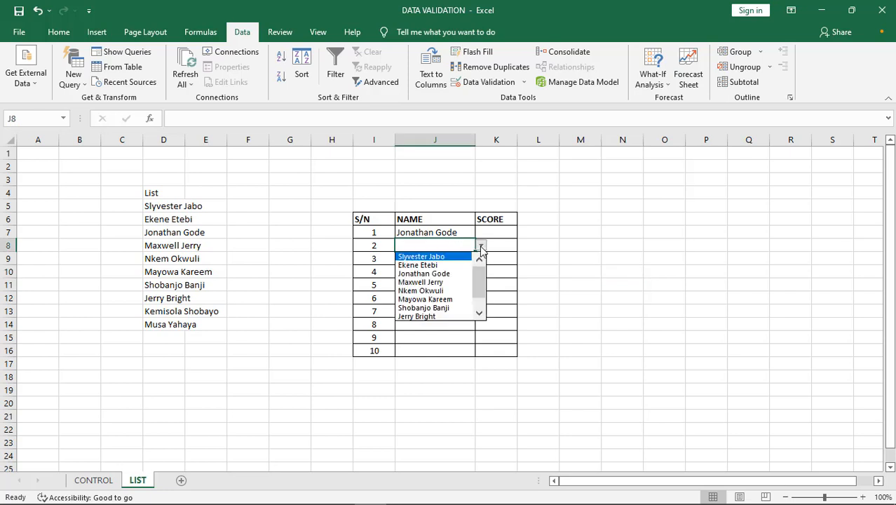
{"action": "left_click", "coordinate": [439, 290]}
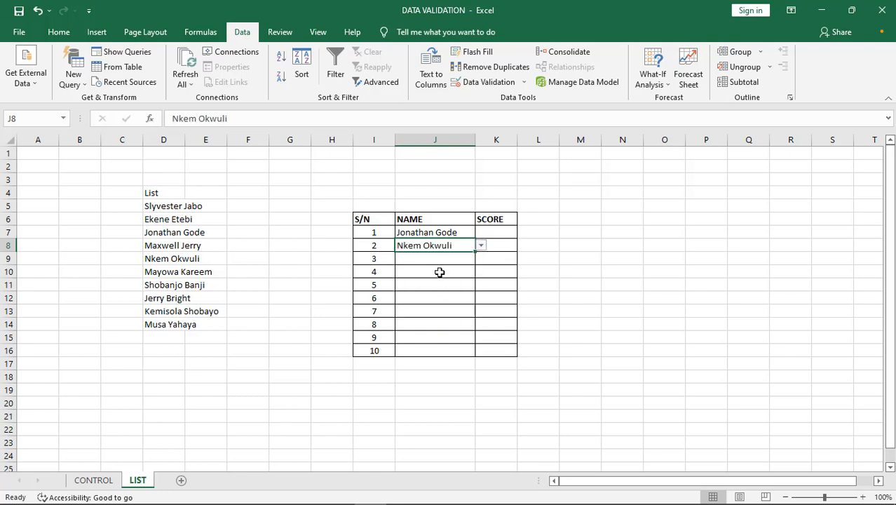
{"action": "left_click", "coordinate": [449, 260]}
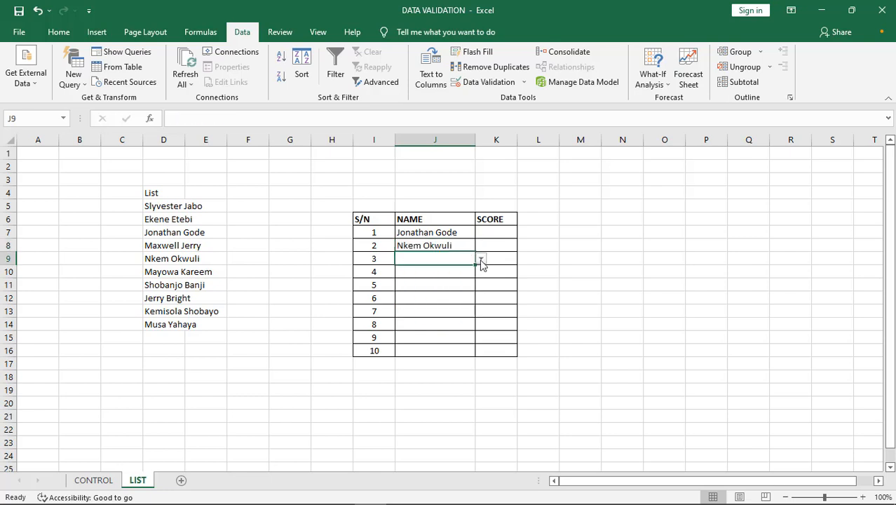
{"action": "left_click", "coordinate": [481, 262]}
{"action": "left_click", "coordinate": [450, 308]}
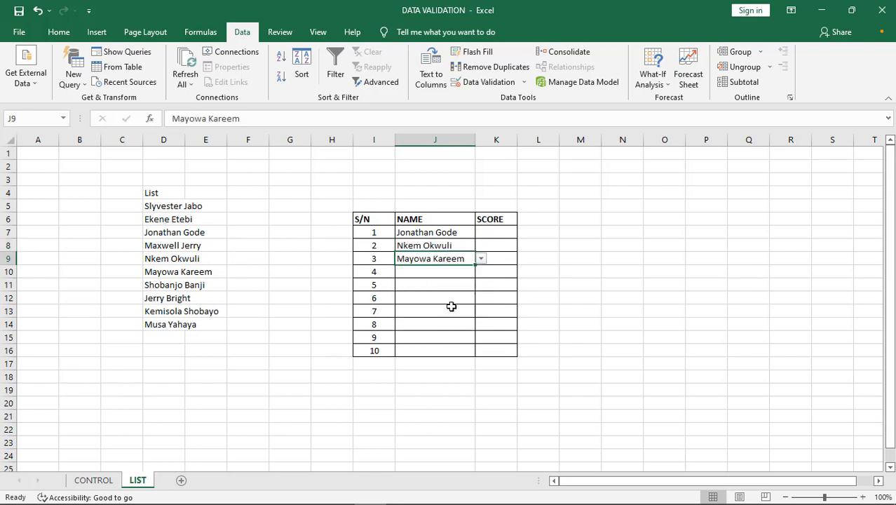
- Enter a score of 67 in K7 and 74 in K8 for the first two people in the LIST table
{"action": "left_click", "coordinate": [448, 233]}
{"action": "left_click", "coordinate": [492, 234]}
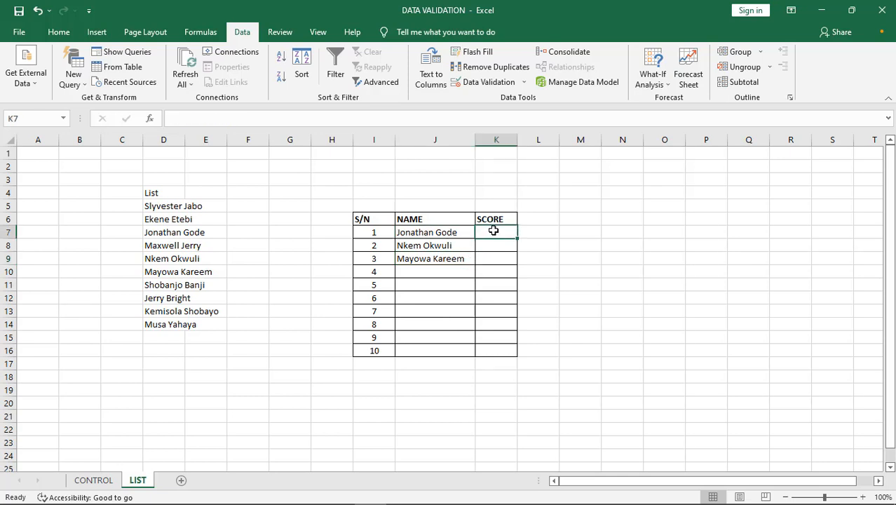
{"action": "type", "text": "67"}
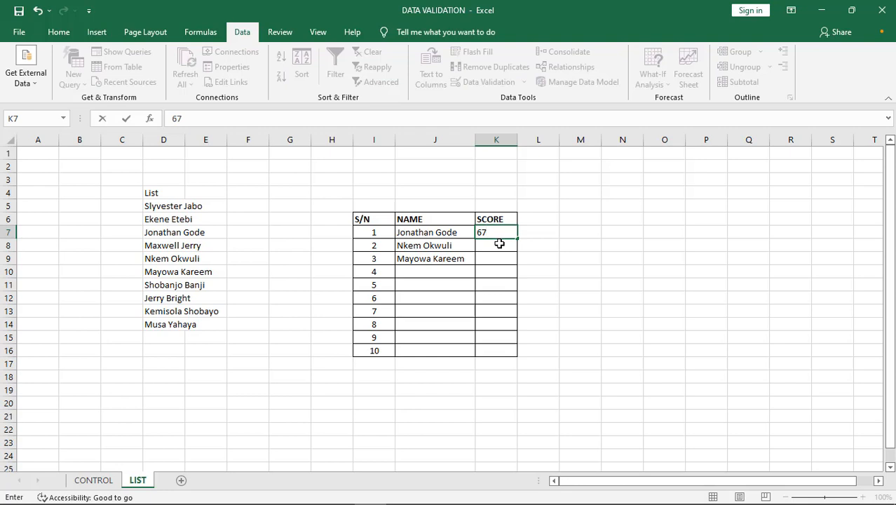
{"action": "key", "text": "Return"}
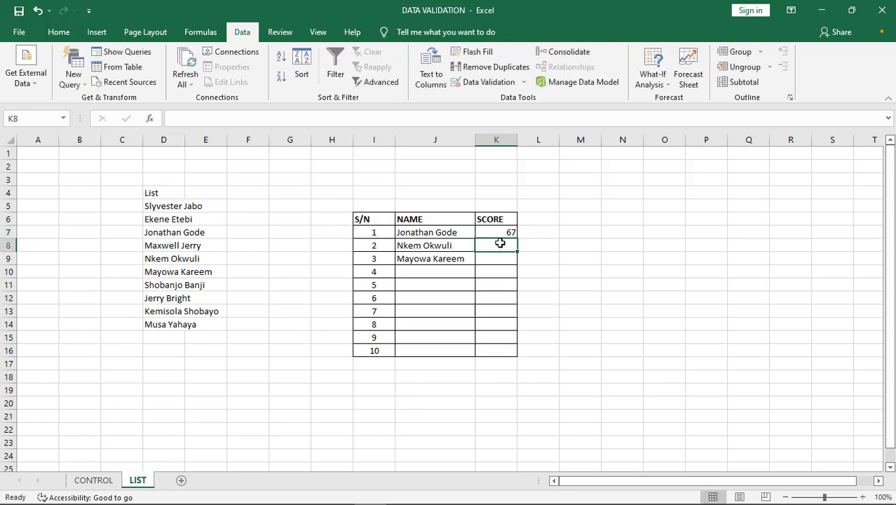
{"action": "type", "text": "7"}
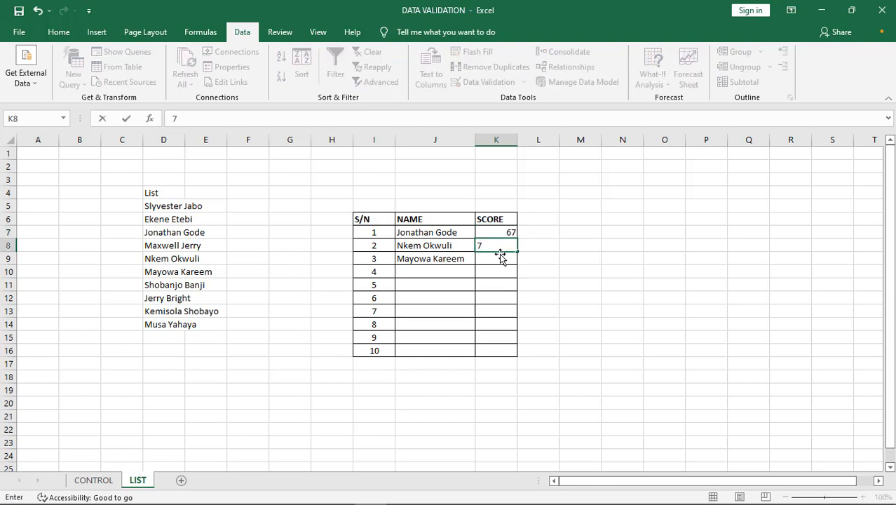
{"action": "type", "text": "4"}
{"action": "left_click", "coordinate": [608, 288]}
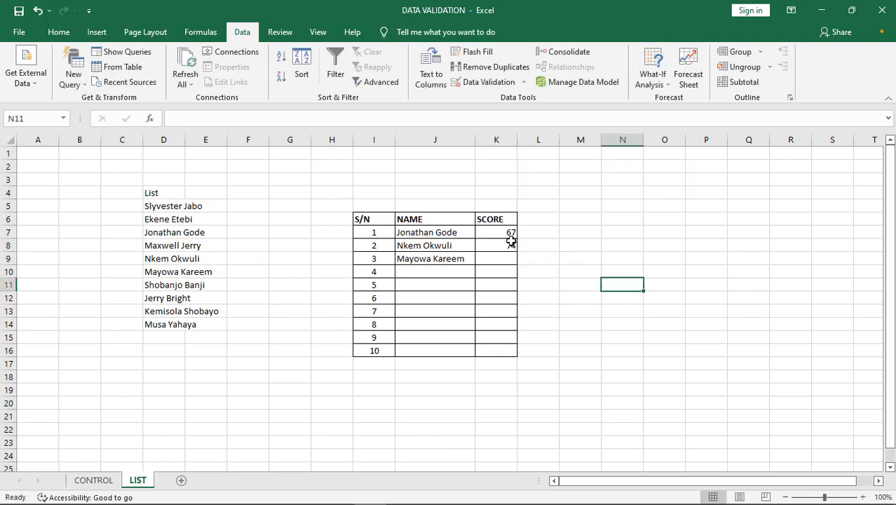
{"action": "left_click", "coordinate": [93, 481]}
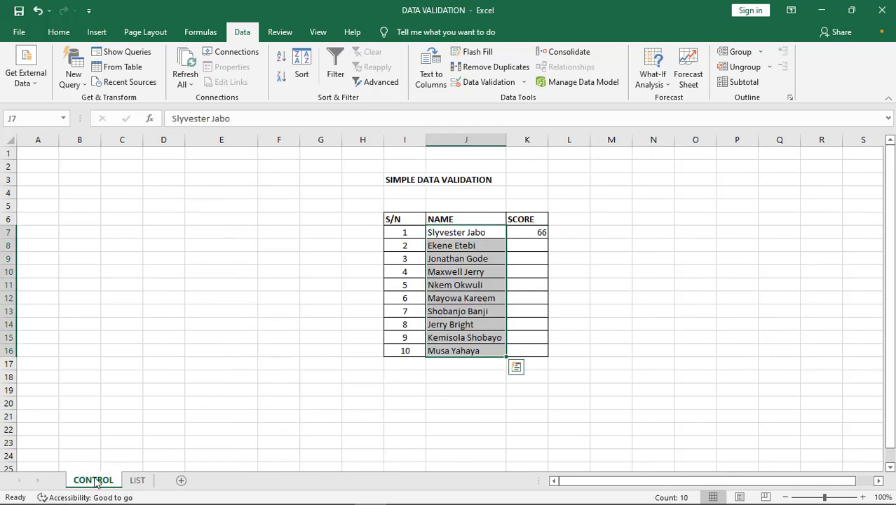
{"action": "left_click", "coordinate": [586, 232]}
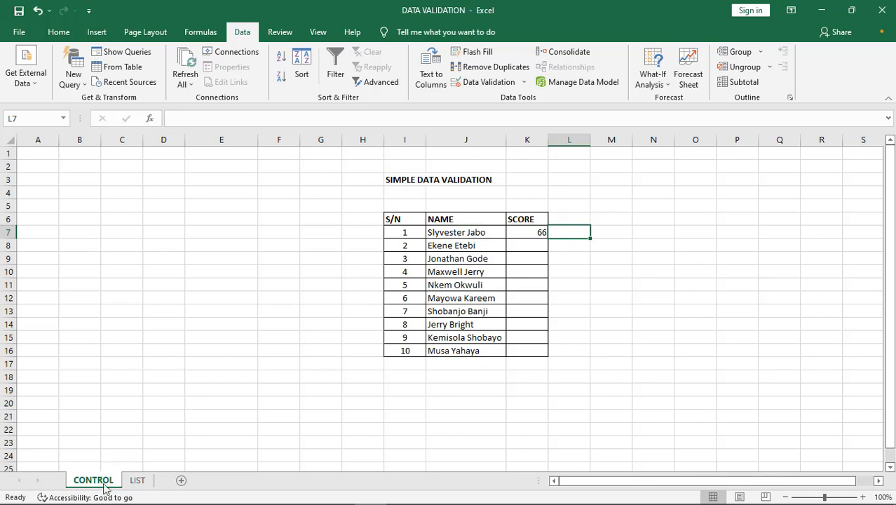
{"action": "left_click", "coordinate": [138, 481]}
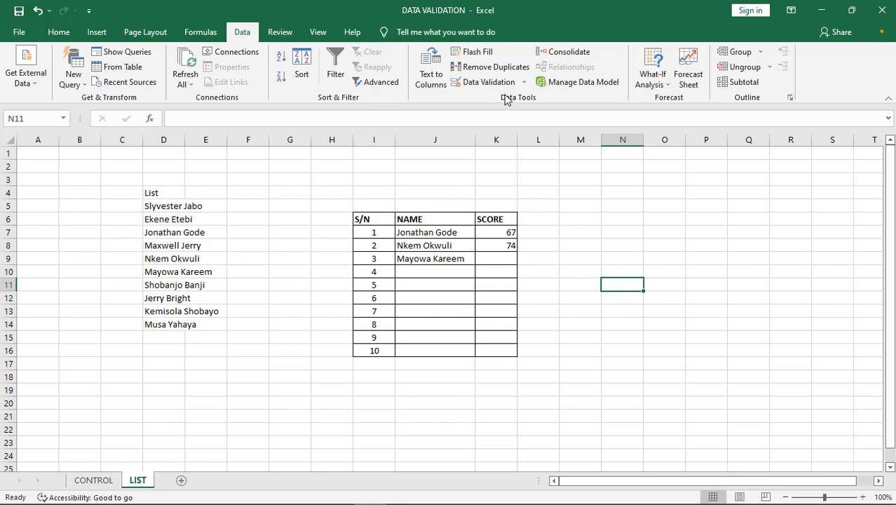
- Clear the two existing scores from cells K7 and K8 on the LIST sheet
{"action": "left_click_drag", "start_coordinate": [505, 231], "coordinate": [496, 352]}
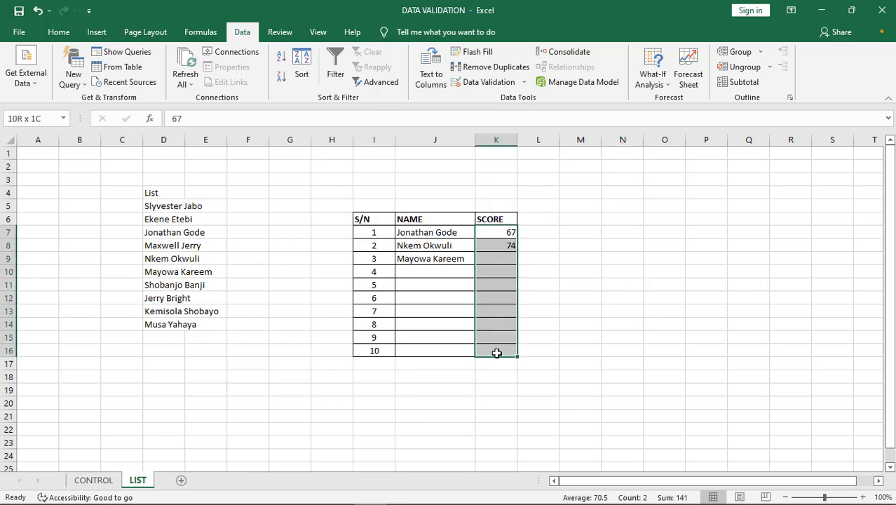
{"action": "left_click", "coordinate": [491, 232]}
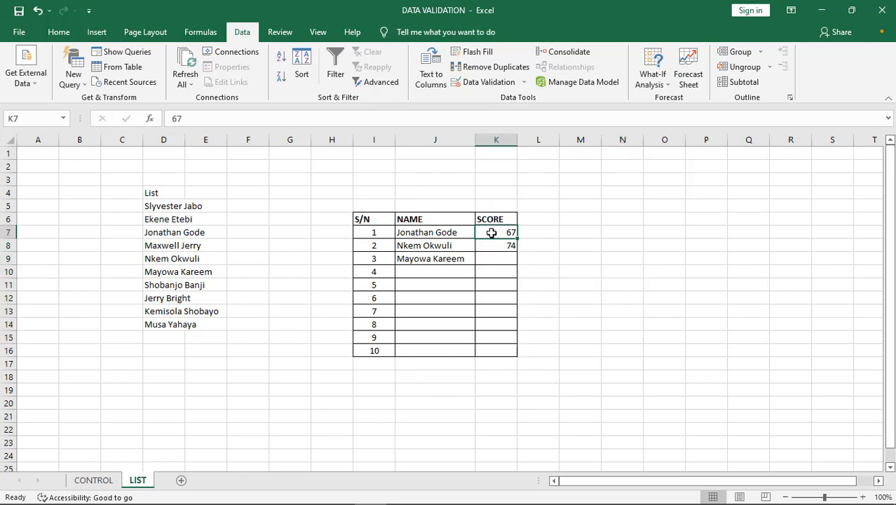
{"action": "key", "text": "Delete"}
{"action": "left_click", "coordinate": [495, 246]}
{"action": "key", "text": "Delete"}
{"action": "left_click", "coordinate": [554, 258]}
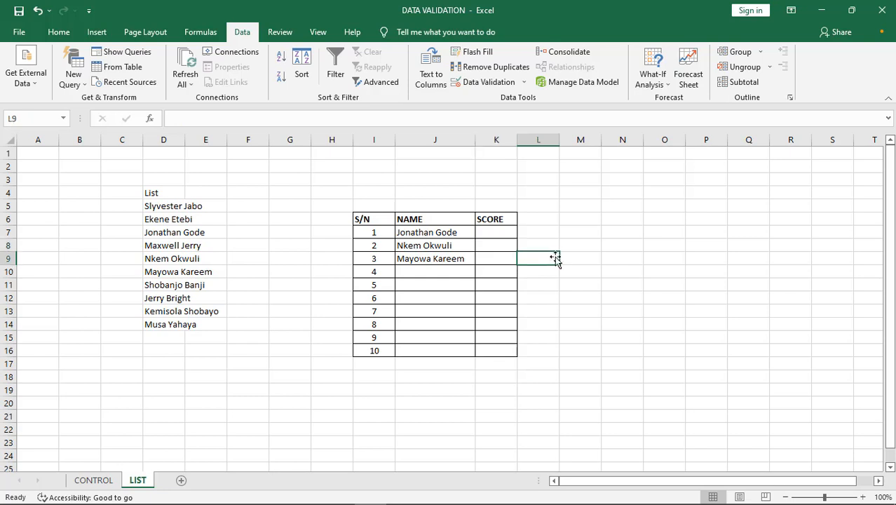
- Set data validation on score cells K7:K16 to allow only whole numbers between 0 and 70
{"action": "left_click_drag", "start_coordinate": [505, 231], "coordinate": [500, 349]}
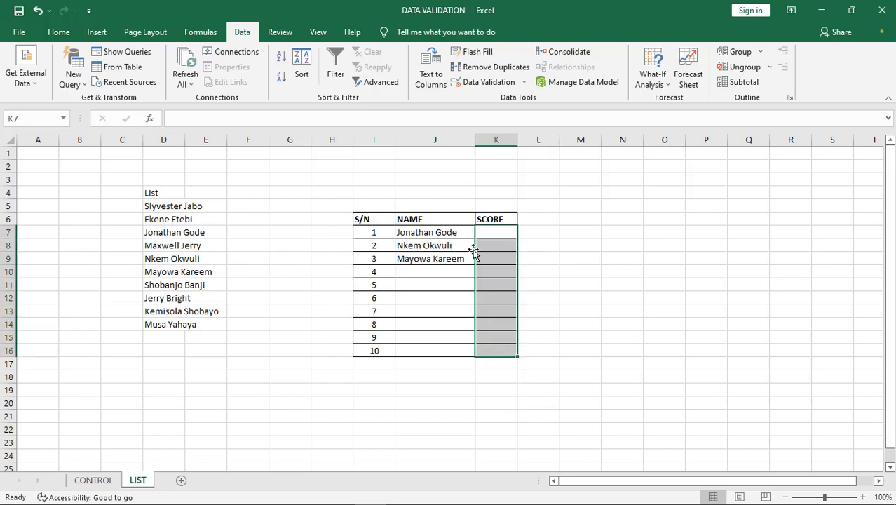
{"action": "left_click", "coordinate": [496, 82]}
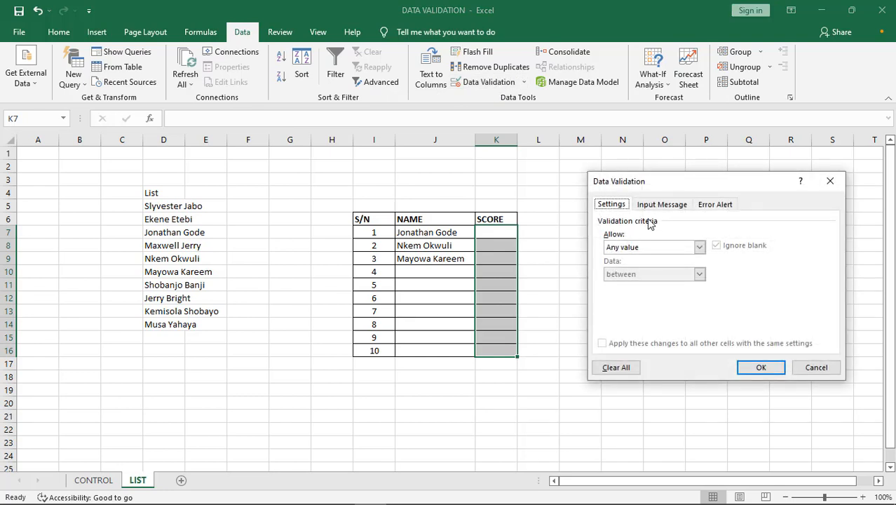
{"action": "left_click", "coordinate": [699, 249]}
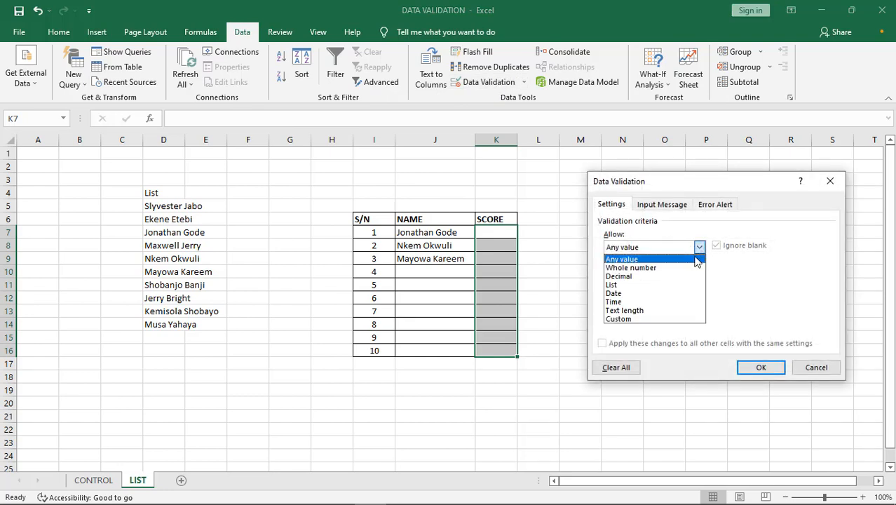
{"action": "left_click", "coordinate": [658, 268]}
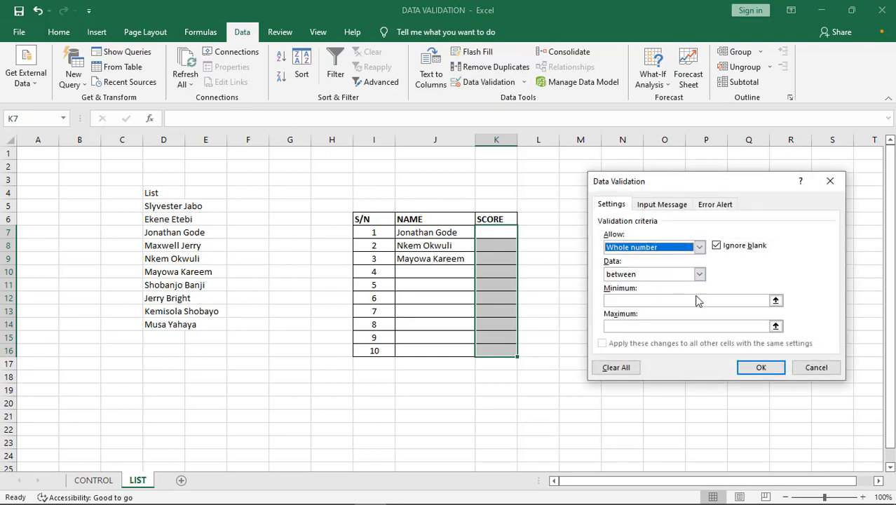
{"action": "left_click", "coordinate": [676, 301]}
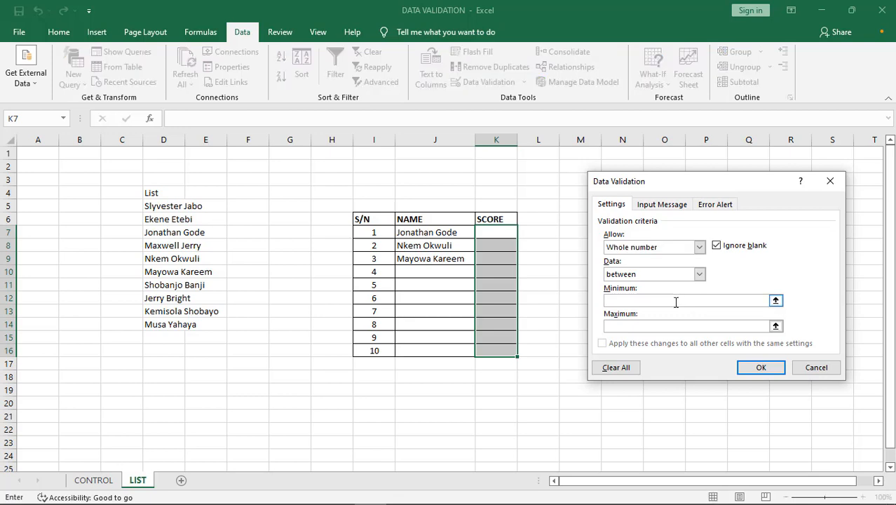
{"action": "type", "text": "0"}
{"action": "left_click", "coordinate": [650, 325]}
{"action": "type", "text": "7"}
- Add an error alert titled "SCORE ALERT" with the message "SORRY, YOU ENTERED A SCORE OUTSIDE THE RANGE OF 0 TO 70" and apply the validation
{"action": "left_click", "coordinate": [712, 209]}
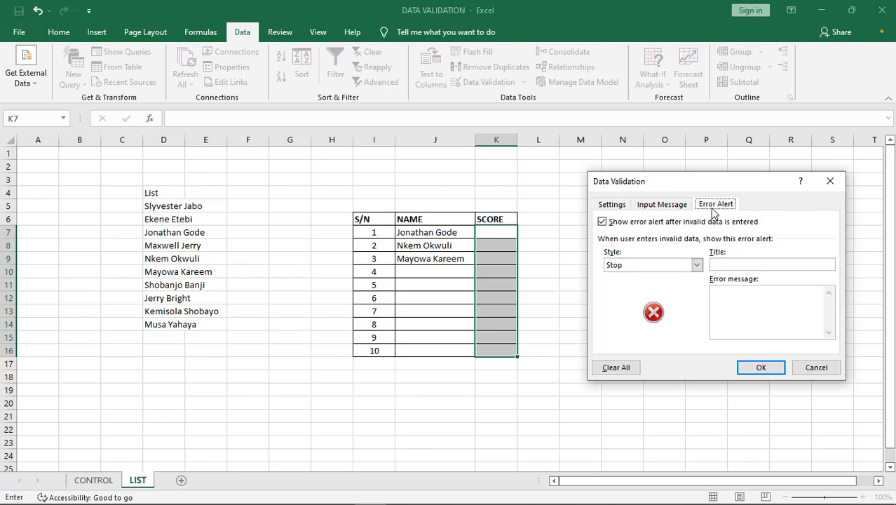
{"action": "left_click", "coordinate": [752, 266]}
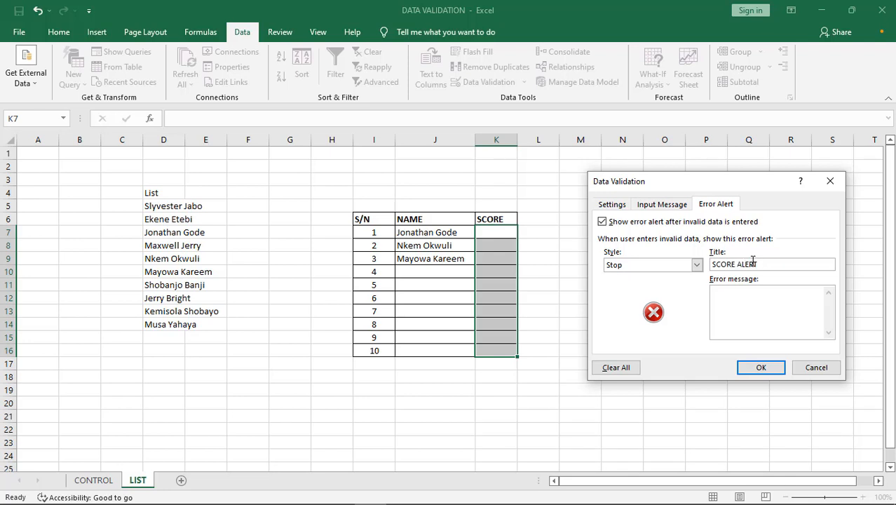
{"action": "left_click", "coordinate": [762, 290]}
{"action": "type", "text": "YOU ENTERED"}
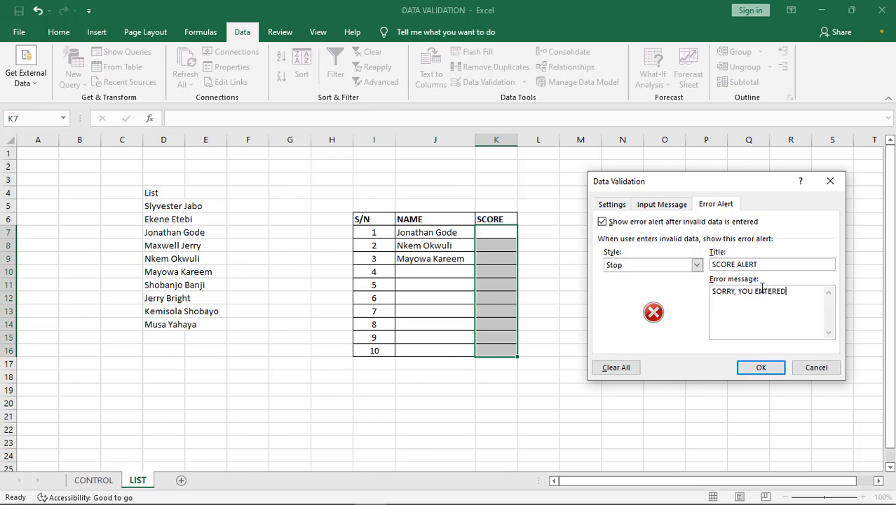
{"action": "type", "text": " A SCORE OUTSIDE THE RANGE"}
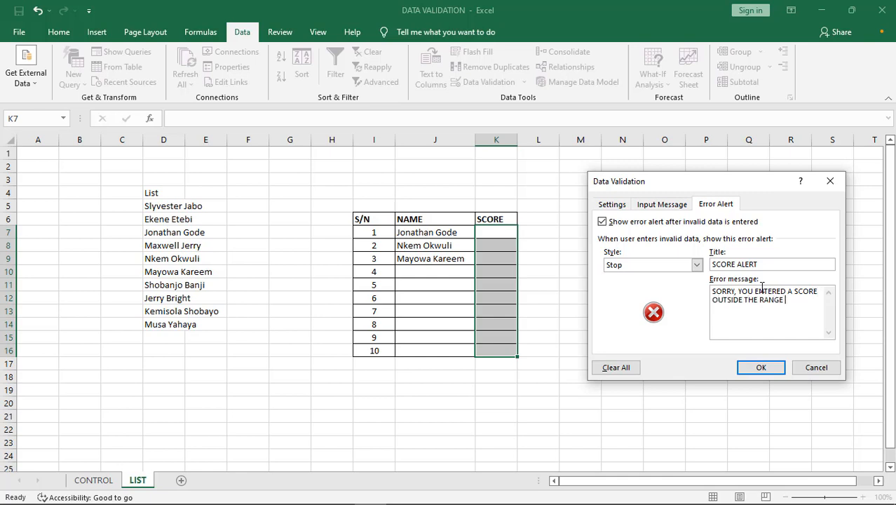
{"action": "type", "text": " OF 0 TO 70"}
{"action": "left_click", "coordinate": [766, 367]}
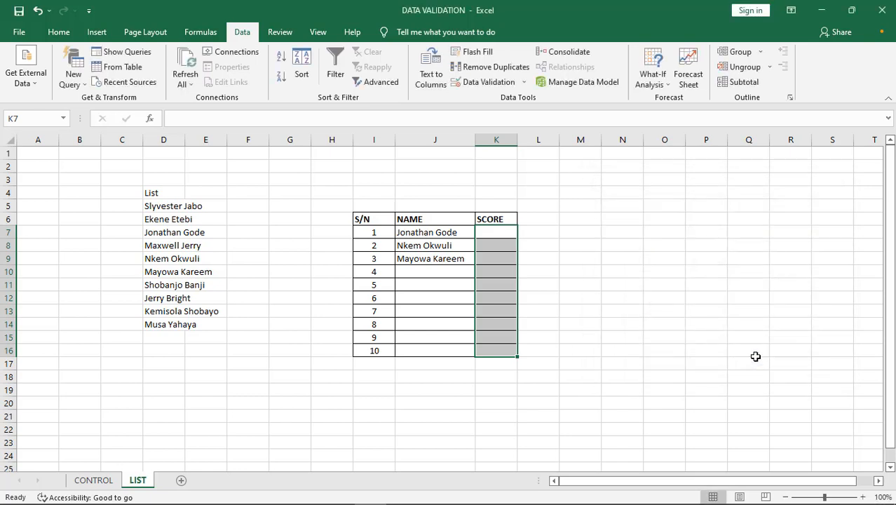
- Enter a score of 56 in cell K7 to test the validation with an in-range value
{"action": "left_click", "coordinate": [553, 271]}
{"action": "left_click", "coordinate": [486, 231]}
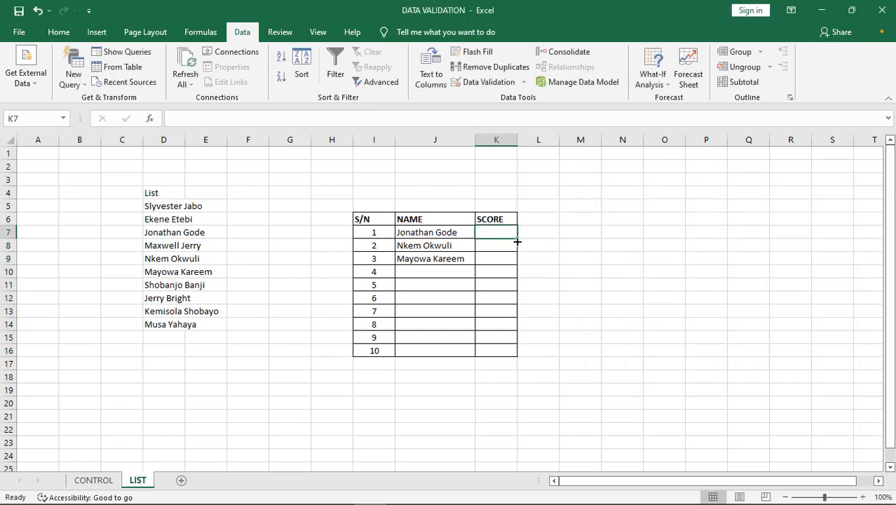
{"action": "type", "text": "56"}
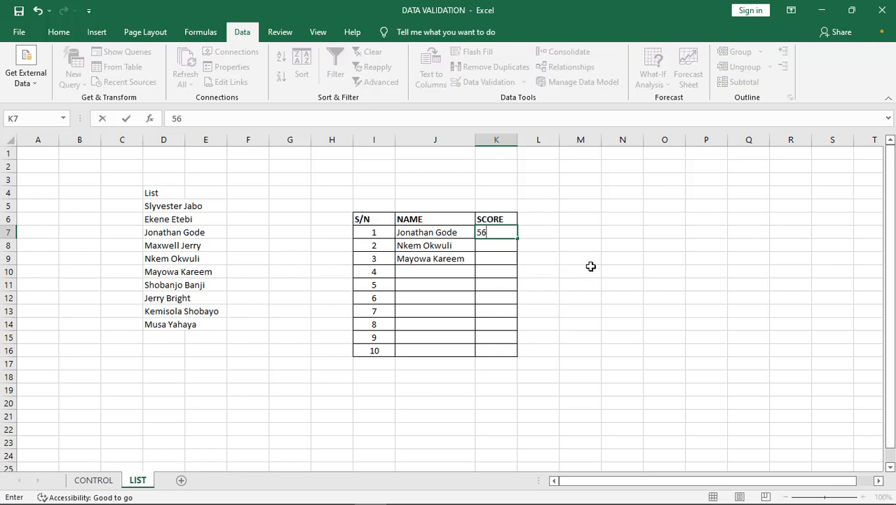
{"action": "left_click", "coordinate": [591, 269]}
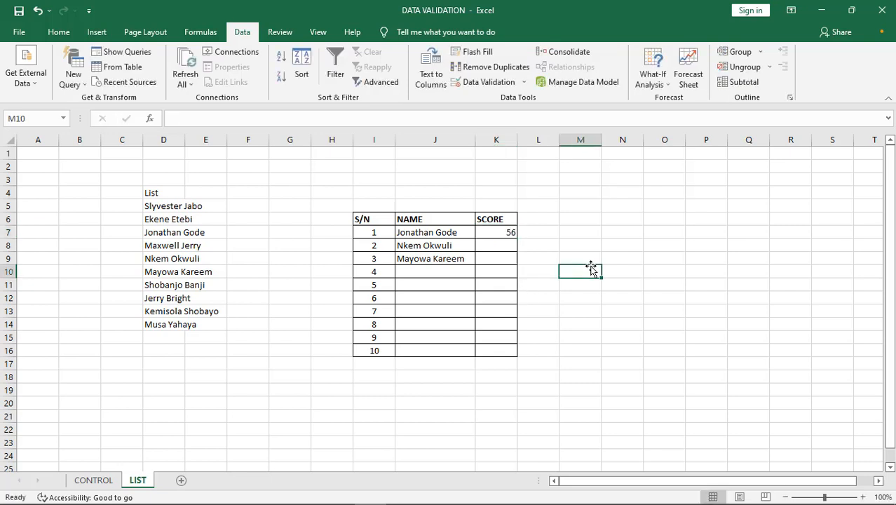
- Try to replace the score in K7 with 76 to test the validation with an out-of-range value
{"action": "left_click", "coordinate": [498, 232]}
{"action": "type", "text": "7"}
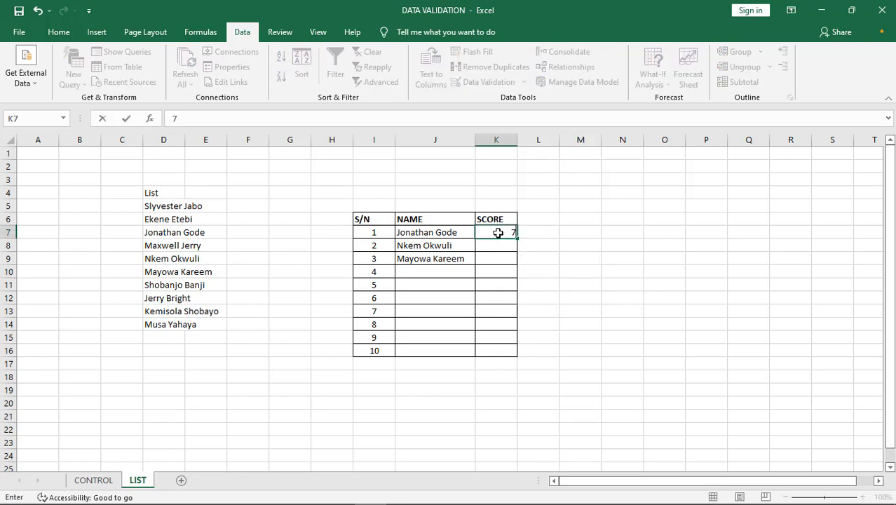
{"action": "type", "text": "6"}
{"action": "left_click", "coordinate": [561, 251]}
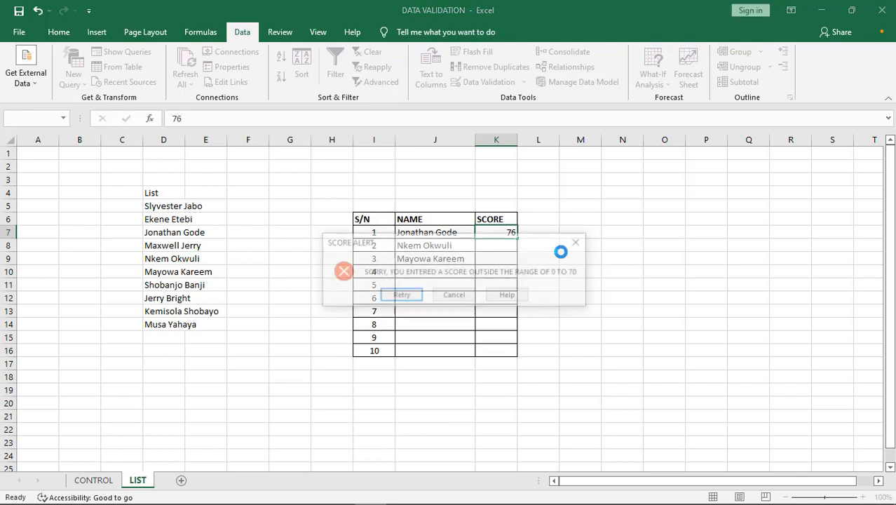